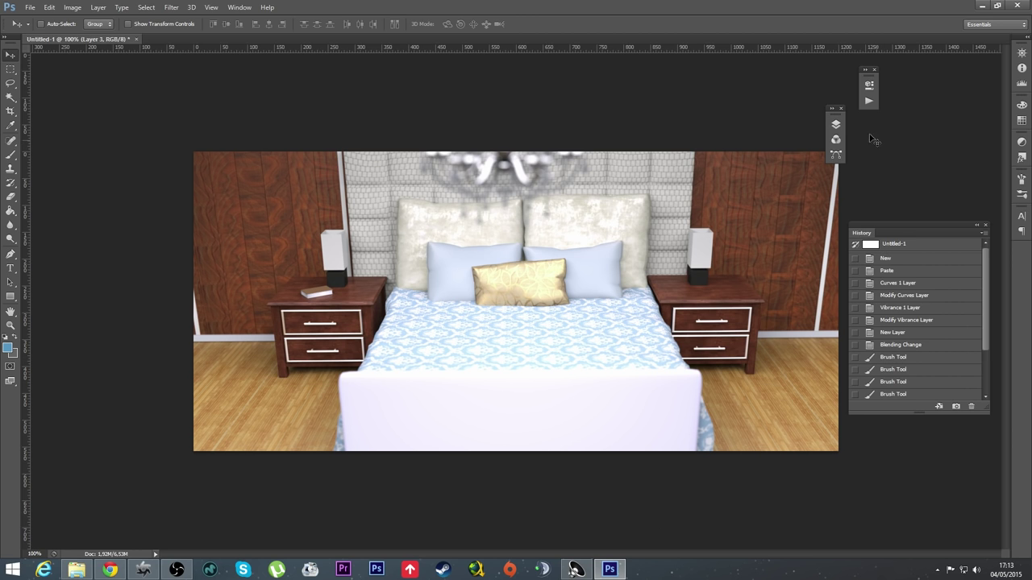
Dock the Layers panel beside History in the right column and hide Layer 3 to reveal the render.
left_click(836, 124)
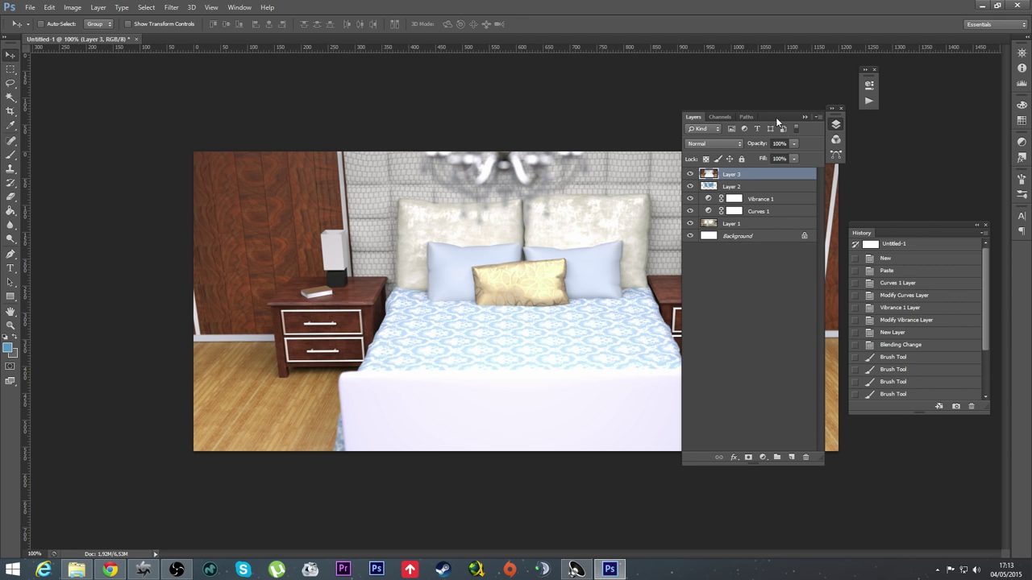
left_click_drag(776, 117, 935, 108)
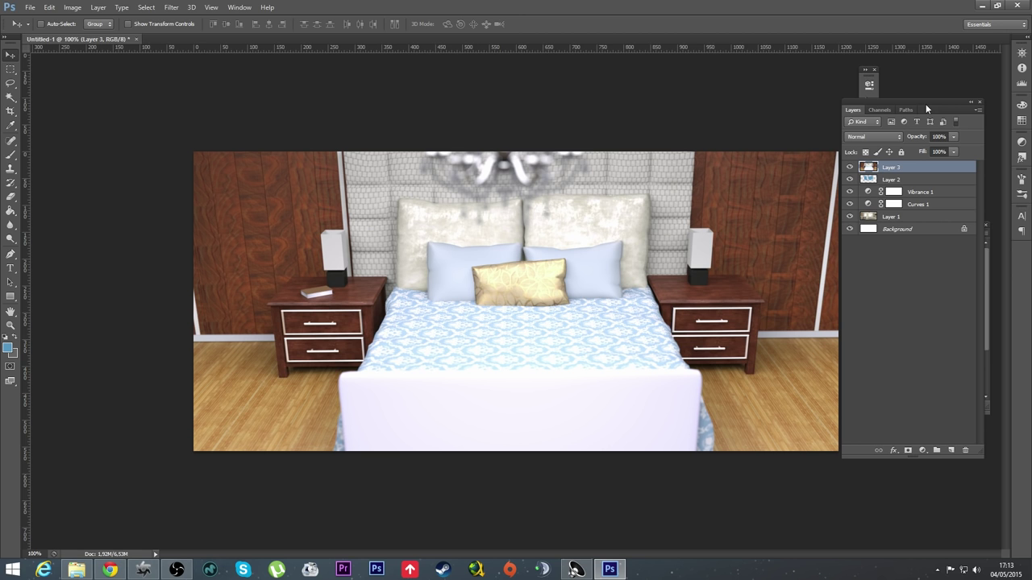
left_click_drag(925, 103, 938, 97)
left_click(867, 160)
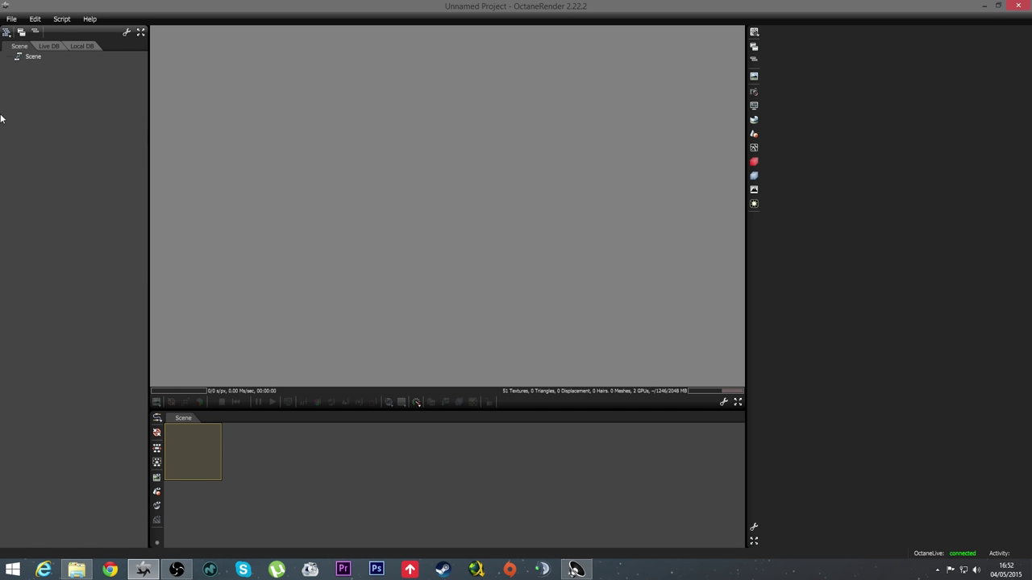
Open the File menu in the empty Unnamed Project.
left_click(13, 23)
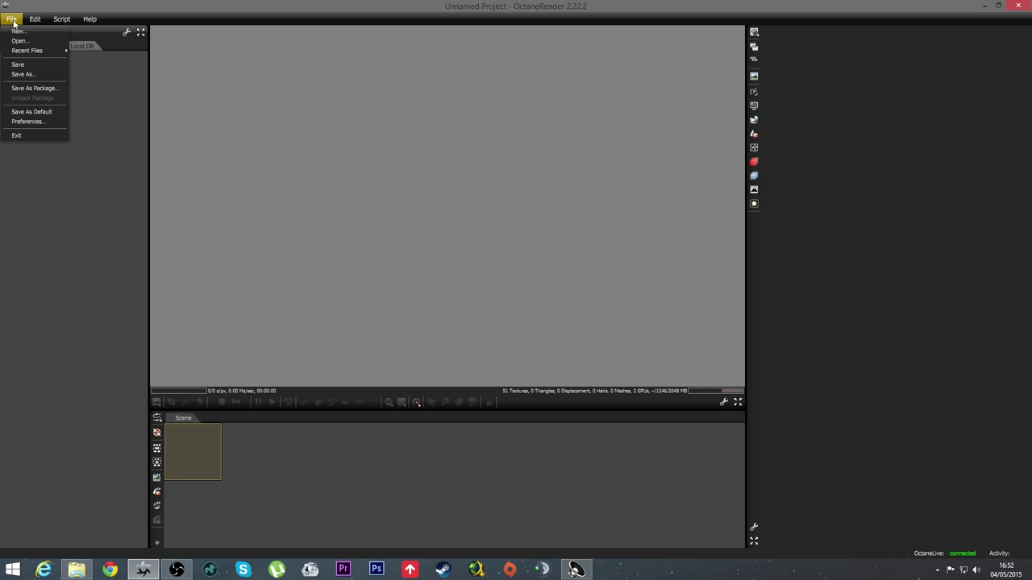
Load the Modern Bedroom.orbx scene and select its Render target node.
left_click(18, 41)
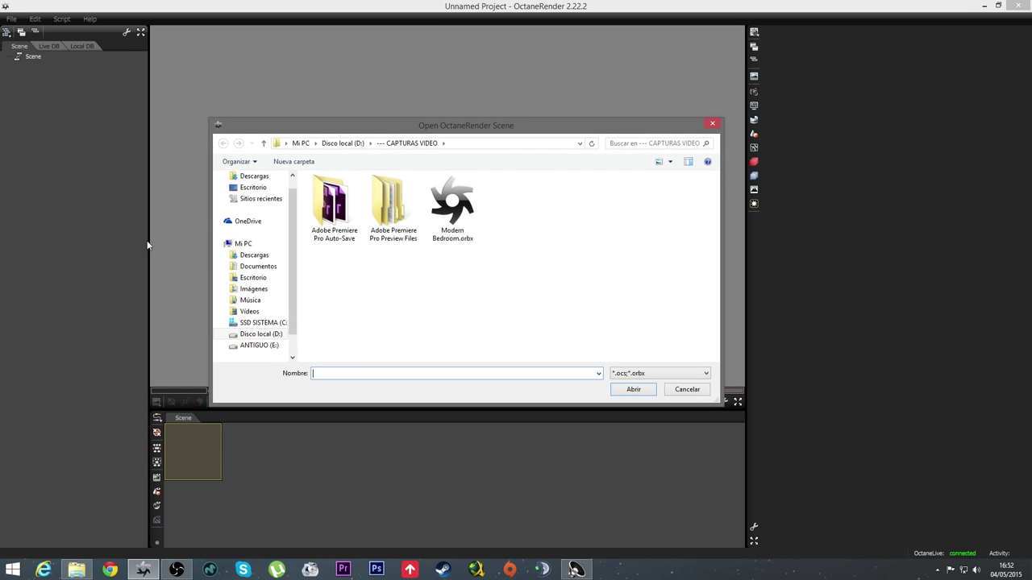
left_click(457, 237)
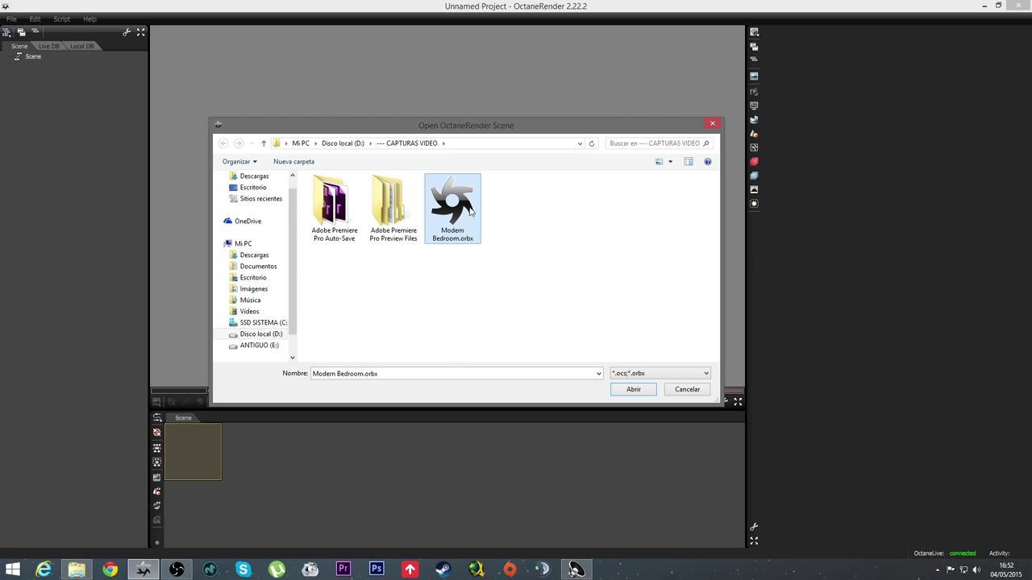
left_click(634, 390)
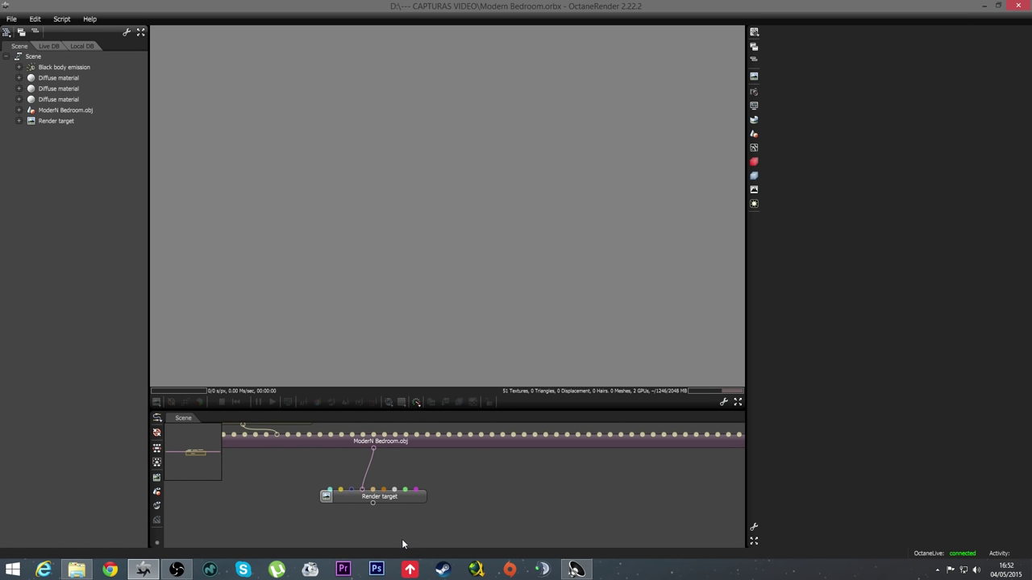
left_click(396, 498)
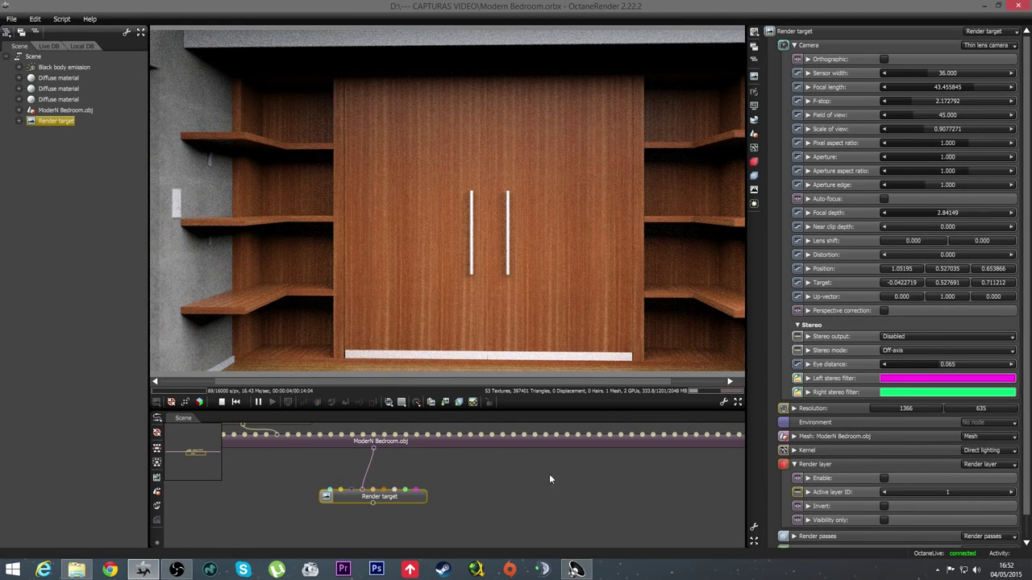
Lower the kernel's Max. samples from 16000 to 10.
left_click(754, 149)
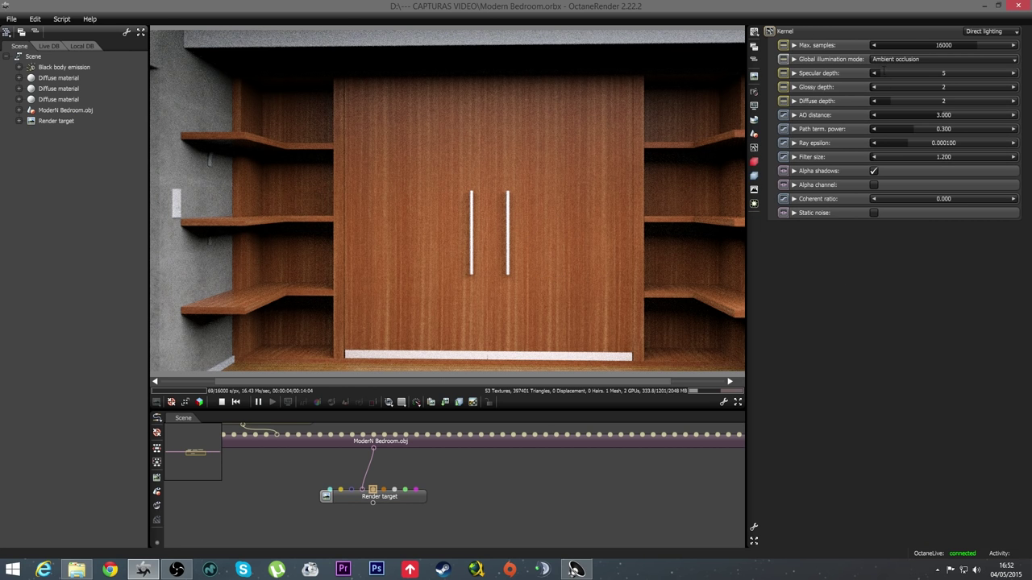
double_click(880, 45)
type("10")
key("Return")
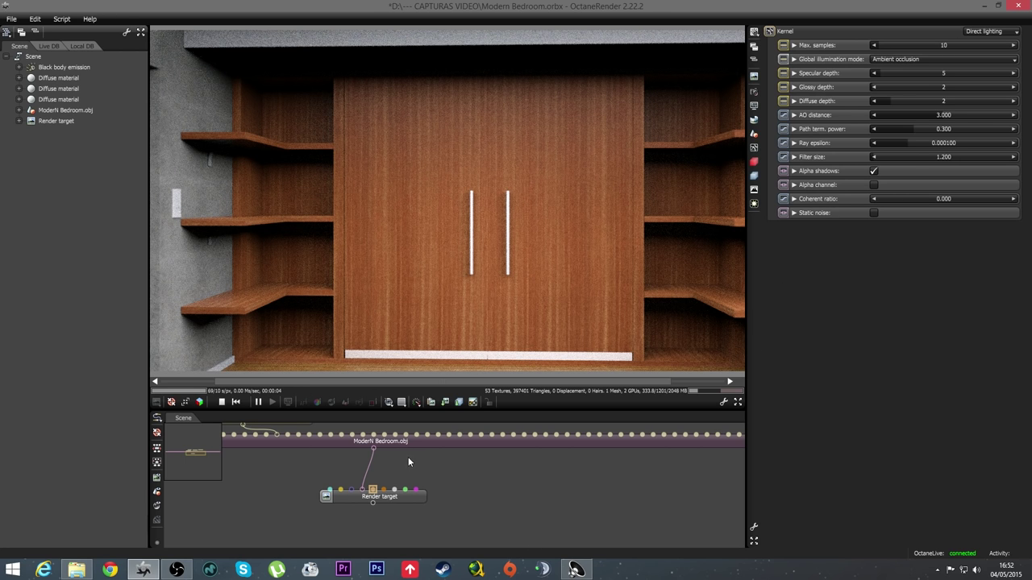
Lock the aspect ratio and set the width to 800 for an 800 × 372 render, enlarging the viewport.
left_click(753, 107)
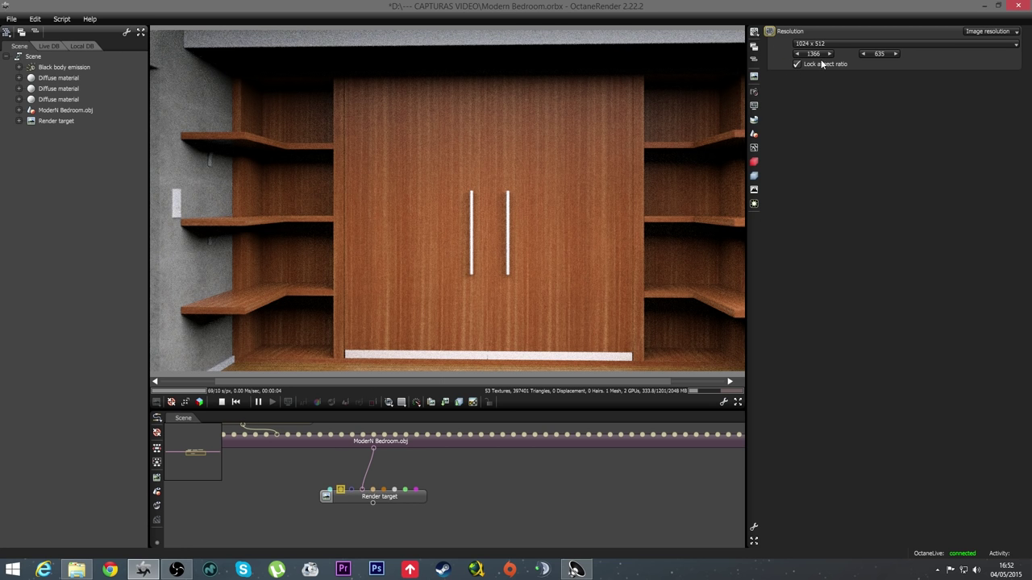
left_click(796, 65)
type("800")
key("Return")
left_click(273, 404)
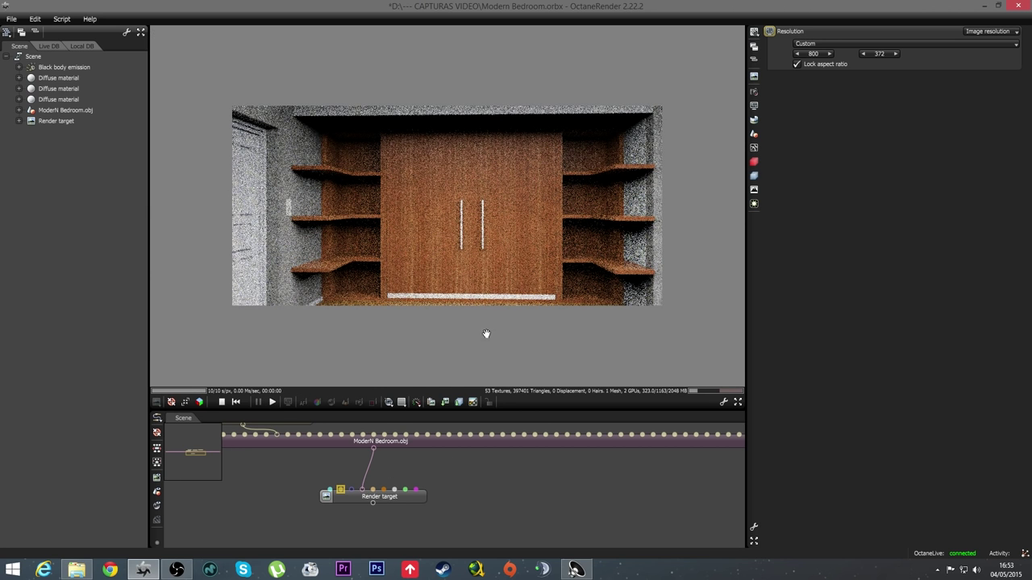
left_click_drag(548, 409, 553, 438)
mouse_move(384, 230)
left_mouse_down()
mouse_move(477, 227)
mouse_move(362, 220)
mouse_move(484, 239)
mouse_move(385, 254)
mouse_move(357, 269)
mouse_move(557, 265)
mouse_move(346, 269)
mouse_move(550, 274)
mouse_move(406, 269)
mouse_move(521, 267)
mouse_move(397, 259)
mouse_move(556, 253)
mouse_move(505, 267)
mouse_move(396, 260)
mouse_move(531, 268)
mouse_move(392, 270)
mouse_move(456, 285)
mouse_move(325, 218)
mouse_move(587, 260)
mouse_move(405, 272)
mouse_move(457, 275)
left_mouse_up()
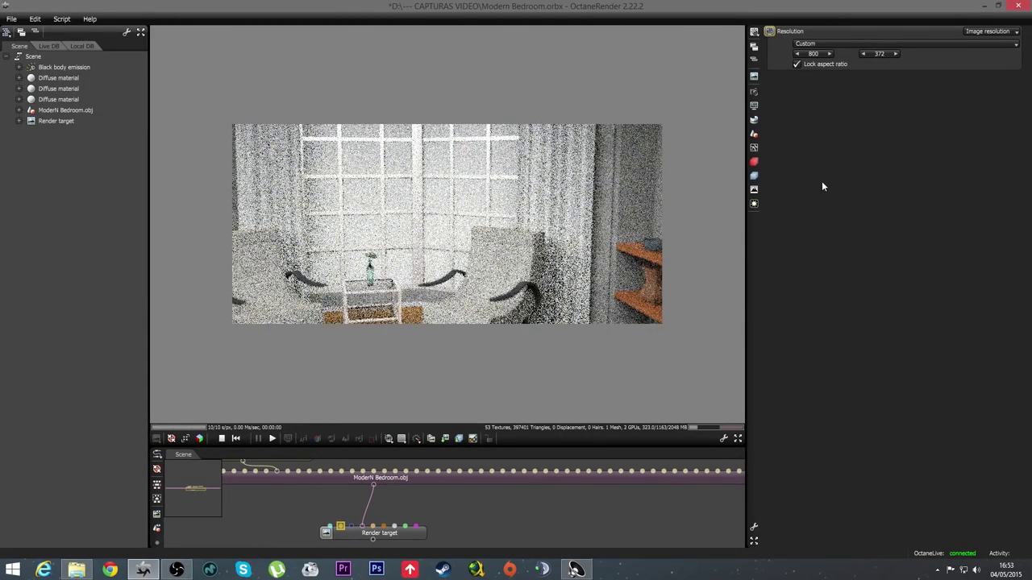
Set the camera field of view to 73.495 and orbit to frame the armchairs, windows and TV.
left_click(754, 104)
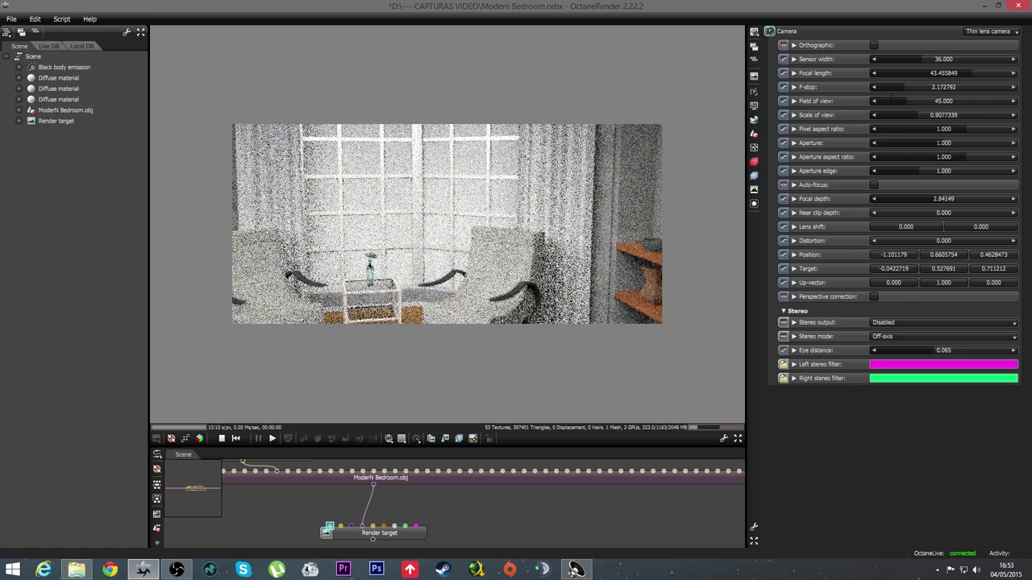
left_click_drag(906, 100, 929, 98)
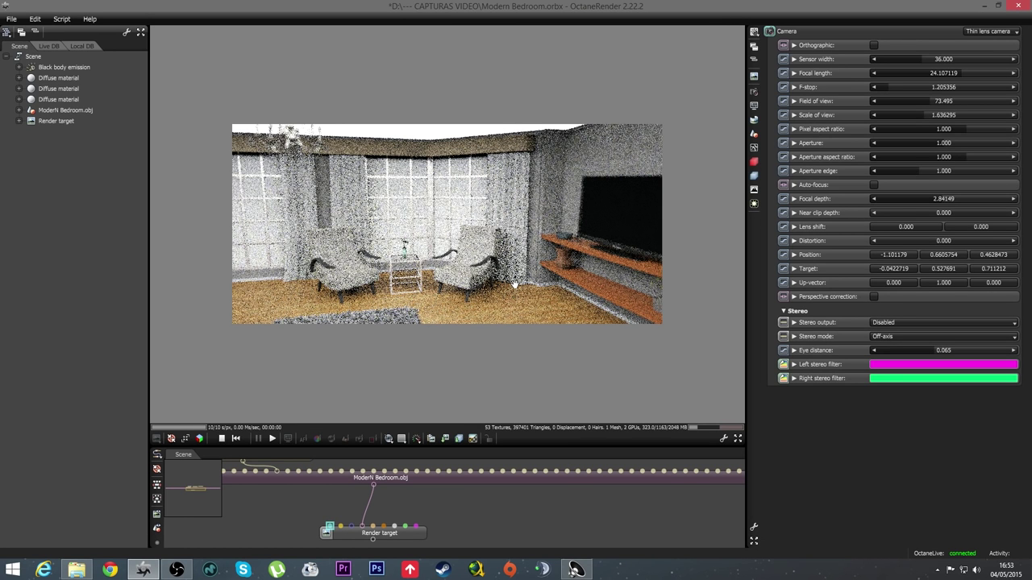
mouse_move(507, 292)
left_mouse_down()
mouse_move(279, 284)
mouse_move(387, 301)
mouse_move(582, 292)
mouse_move(502, 269)
mouse_move(455, 278)
mouse_move(524, 271)
mouse_move(467, 279)
mouse_move(473, 295)
mouse_move(498, 295)
left_mouse_up()
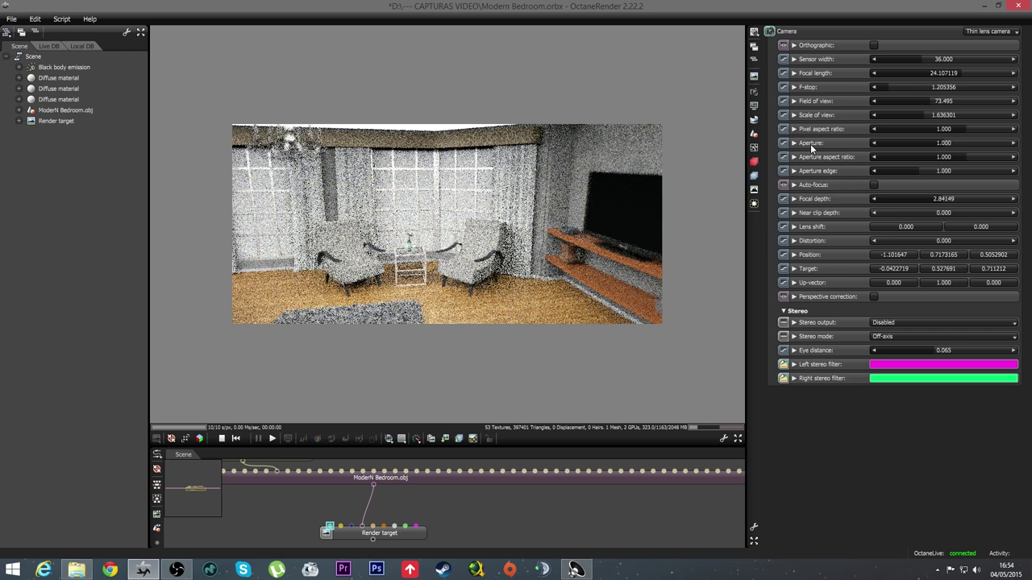
double_click(903, 143)
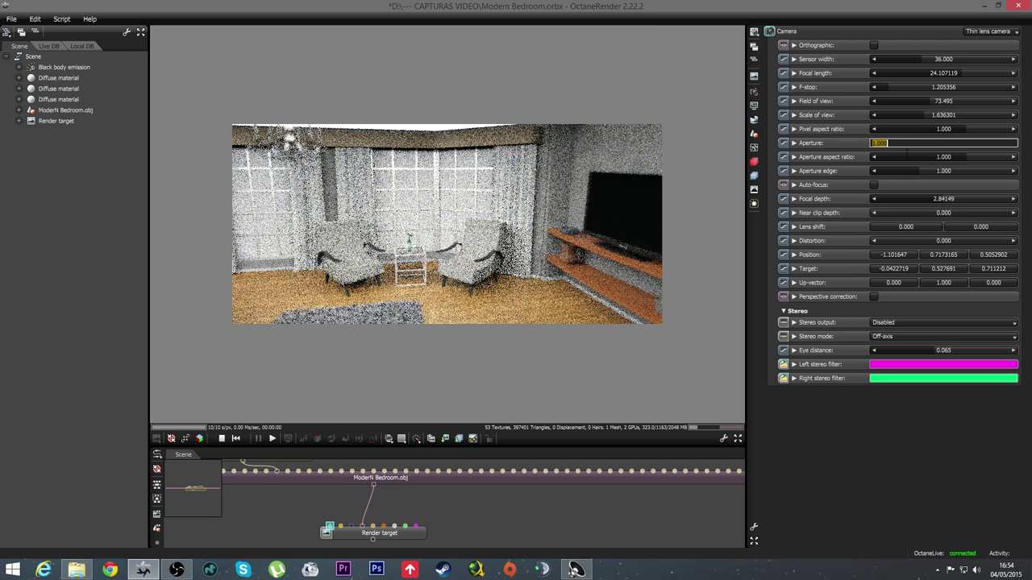
Set the camera aperture to 0 and orbit to frame the bed, rug and window wall.
type("0")
key("Return")
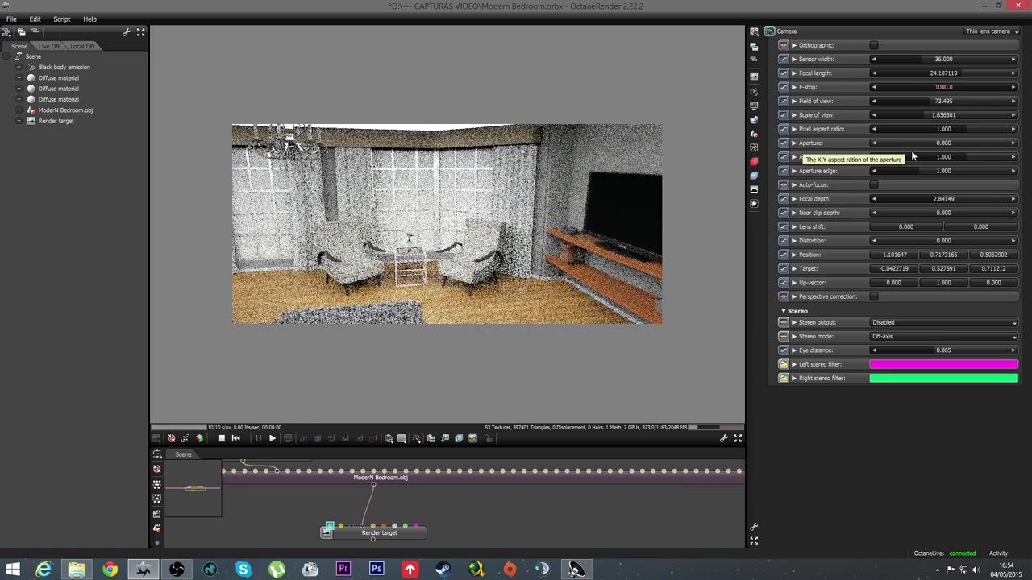
mouse_move(496, 256)
left_mouse_down()
mouse_move(515, 258)
mouse_move(502, 187)
mouse_move(481, 251)
mouse_move(432, 276)
left_mouse_up()
mouse_move(364, 244)
left_mouse_down()
mouse_move(421, 242)
mouse_move(474, 210)
mouse_move(456, 262)
left_mouse_up()
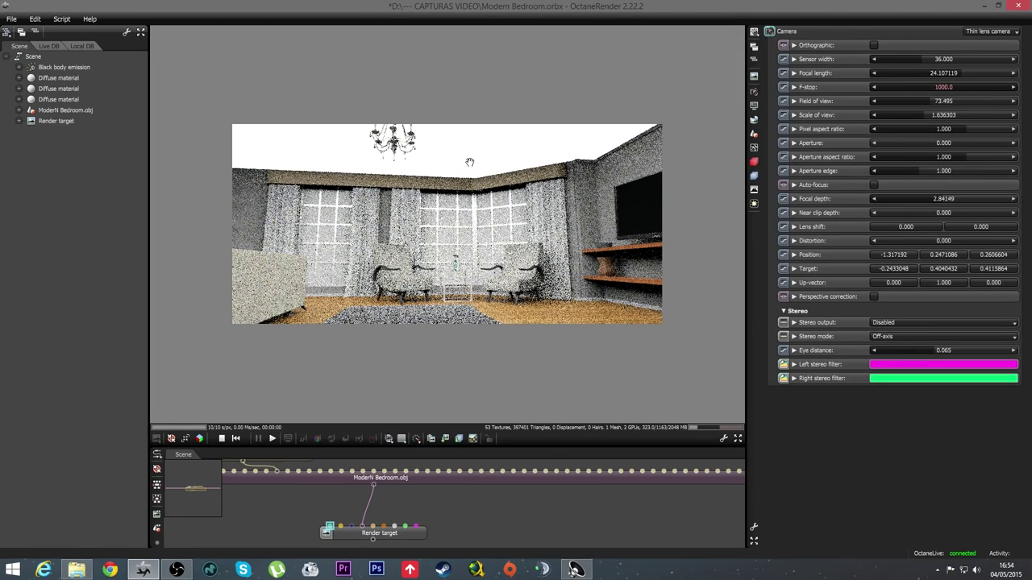
mouse_move(411, 286)
left_mouse_down()
mouse_move(507, 231)
mouse_move(495, 272)
mouse_move(501, 256)
mouse_move(341, 282)
mouse_move(427, 270)
mouse_move(357, 269)
mouse_move(439, 263)
mouse_move(472, 247)
mouse_move(415, 218)
mouse_move(464, 252)
mouse_move(527, 261)
mouse_move(516, 272)
mouse_move(435, 260)
left_mouse_up()
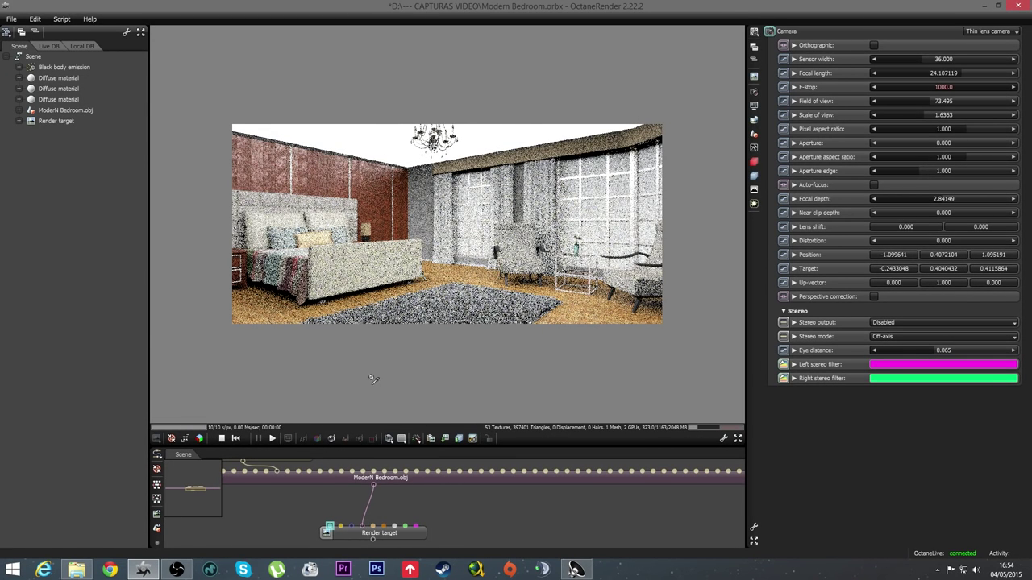
left_click(502, 135)
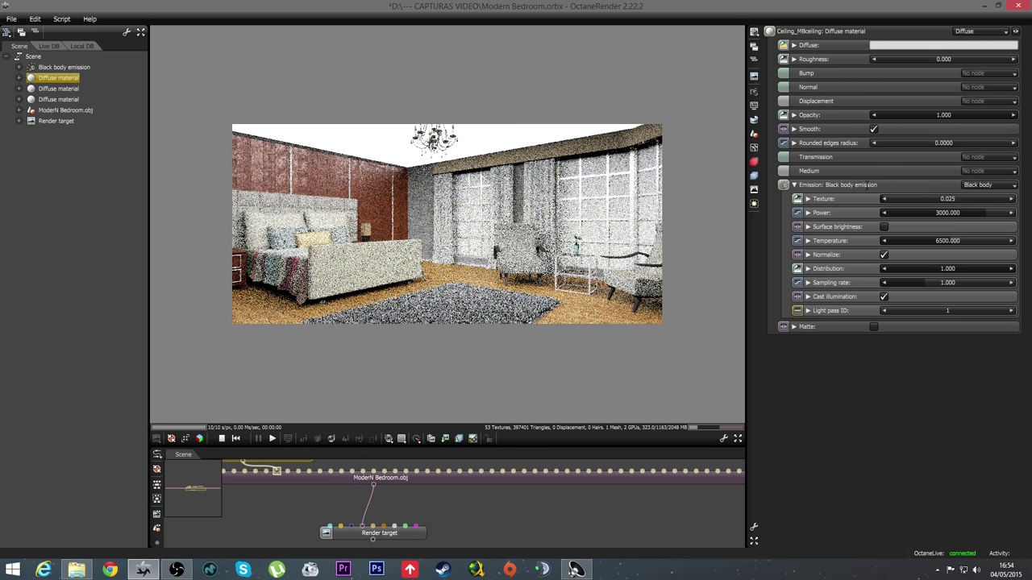
Set the ceiling material's Emission to Disconnect, then show the Environment settings.
left_click(972, 186)
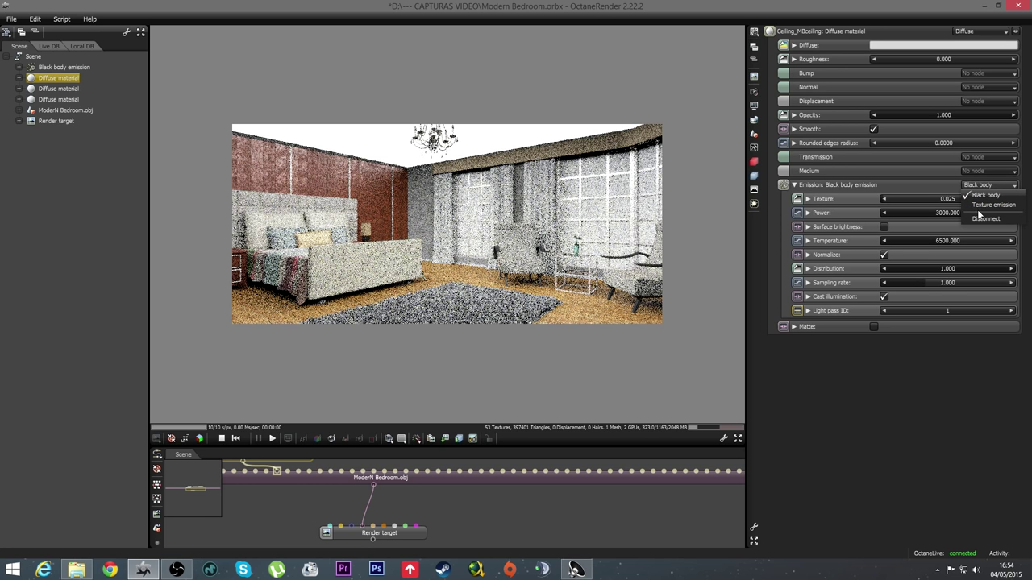
left_click(983, 218)
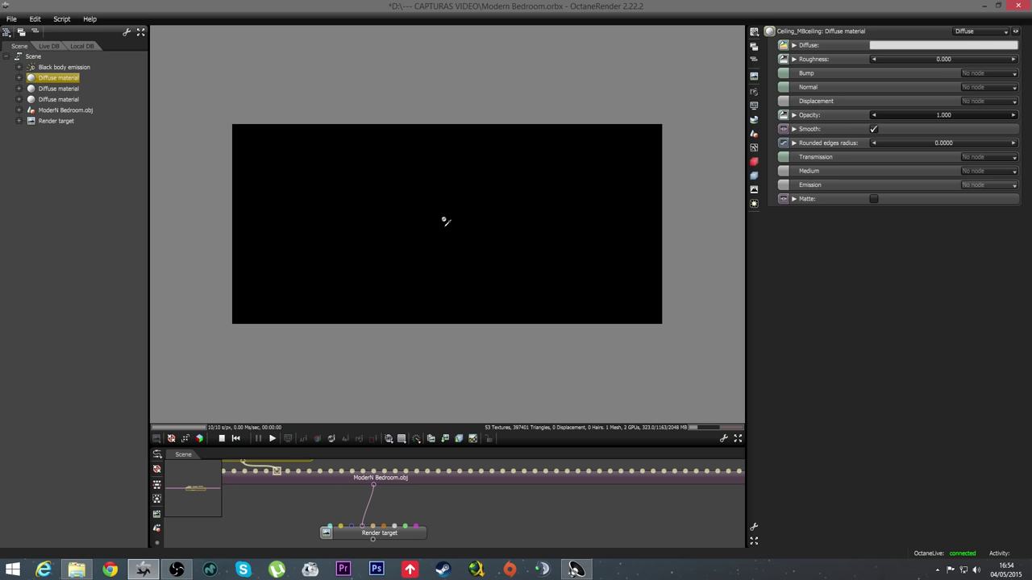
left_click(753, 120)
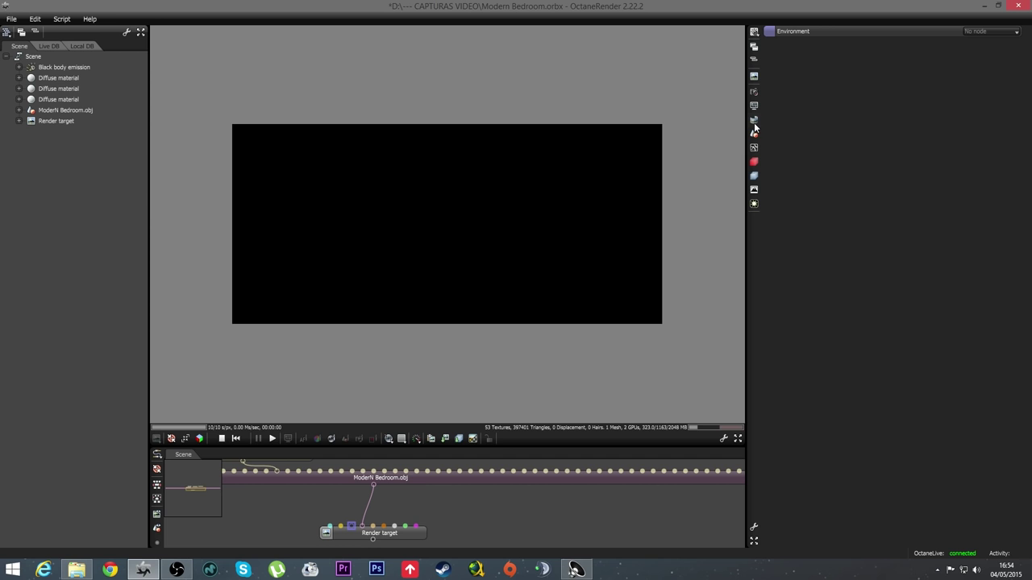
Assign an environment node, orbit down to the floor and rug, and enlarge the node graph.
left_click(975, 32)
left_click(980, 52)
mouse_move(431, 267)
left_mouse_down()
mouse_move(594, 283)
mouse_move(594, 295)
mouse_move(433, 293)
left_mouse_up()
mouse_move(553, 281)
left_mouse_down()
mouse_move(467, 295)
mouse_move(541, 289)
mouse_move(395, 278)
mouse_move(411, 290)
mouse_move(342, 271)
mouse_move(479, 299)
mouse_move(460, 288)
mouse_move(524, 290)
left_mouse_up()
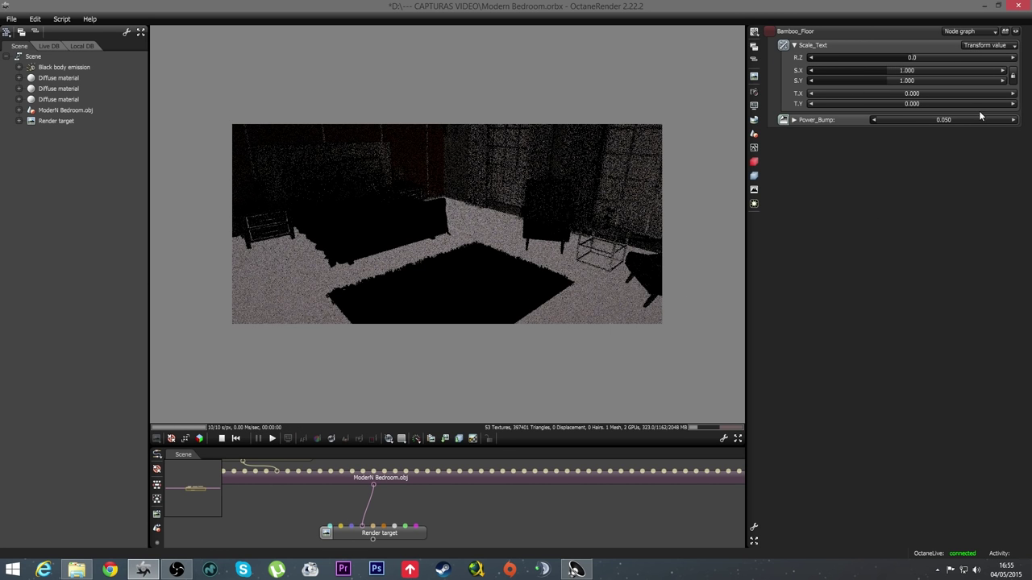
mouse_move(446, 295)
left_mouse_down()
mouse_move(491, 276)
mouse_move(478, 287)
mouse_move(486, 279)
mouse_move(417, 223)
mouse_move(444, 285)
mouse_move(555, 297)
mouse_move(468, 274)
mouse_move(518, 276)
mouse_move(472, 258)
mouse_move(468, 282)
left_mouse_up()
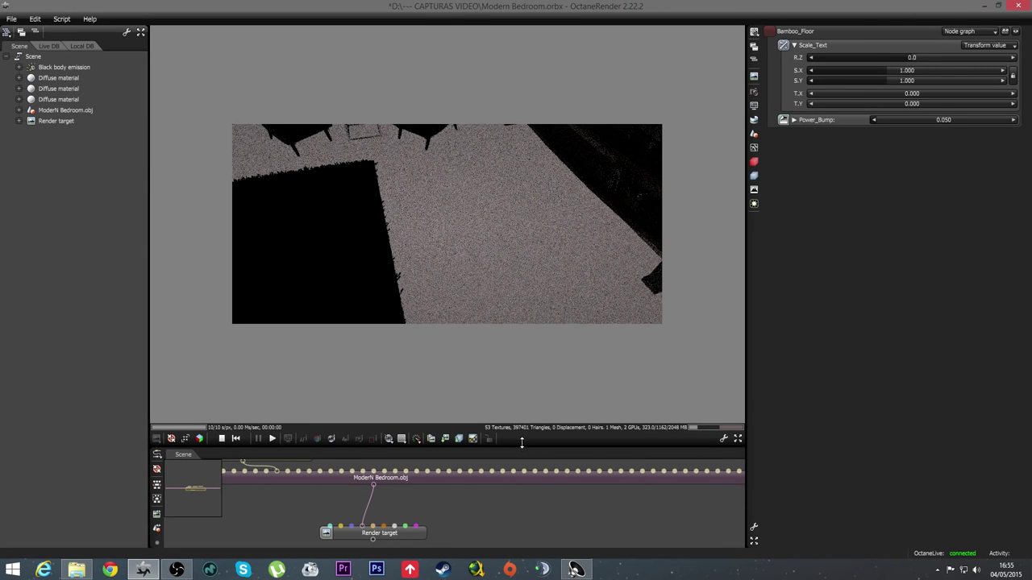
left_click_drag(519, 452, 520, 369)
mouse_move(294, 427)
left_mouse_down()
mouse_move(591, 490)
mouse_move(594, 438)
mouse_move(392, 427)
mouse_move(432, 429)
left_mouse_up()
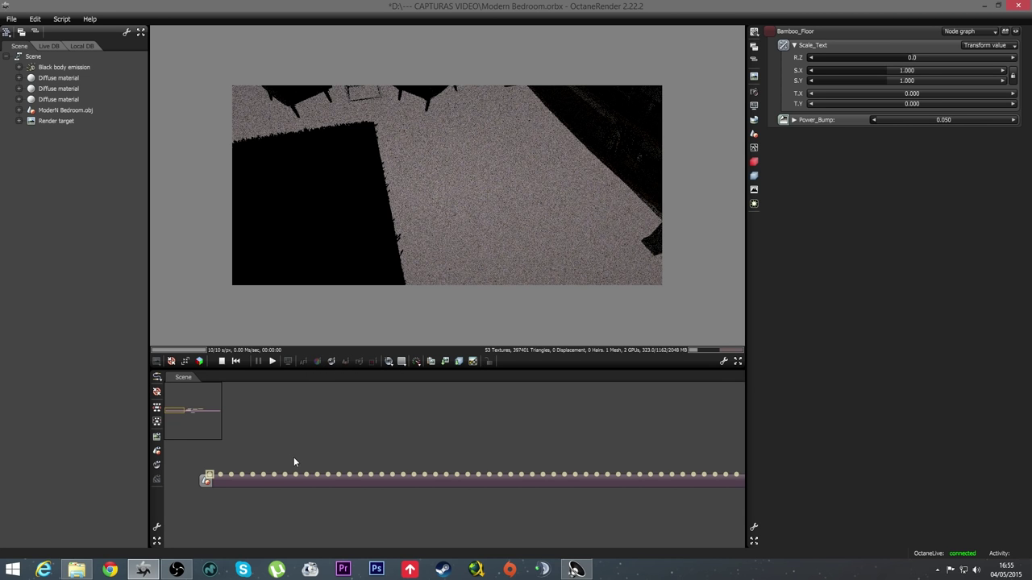
Add a new Diffuse material node and connect it to the mesh's Floor input.
left_click_drag(261, 504, 397, 491)
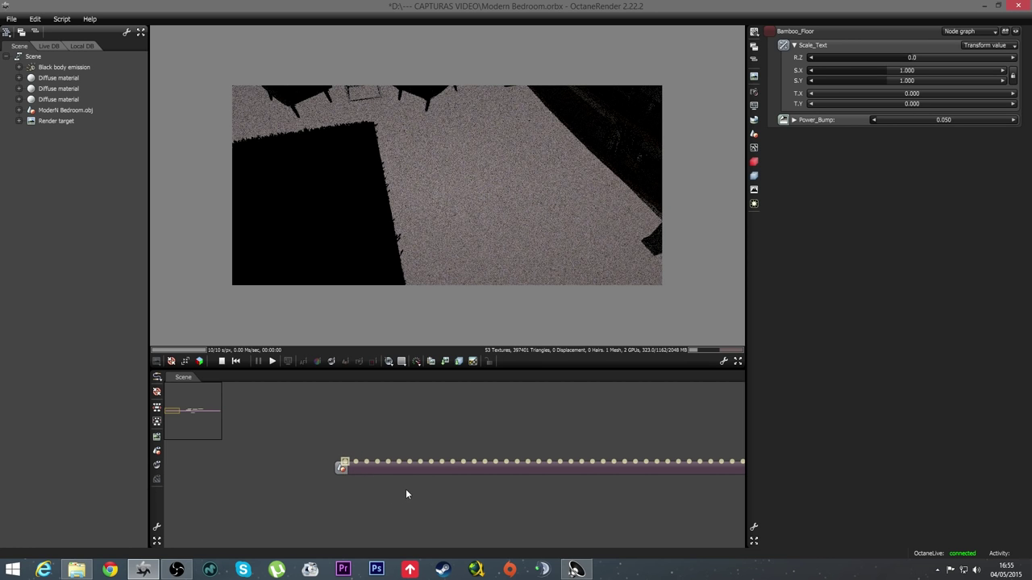
left_click_drag(406, 490, 375, 511)
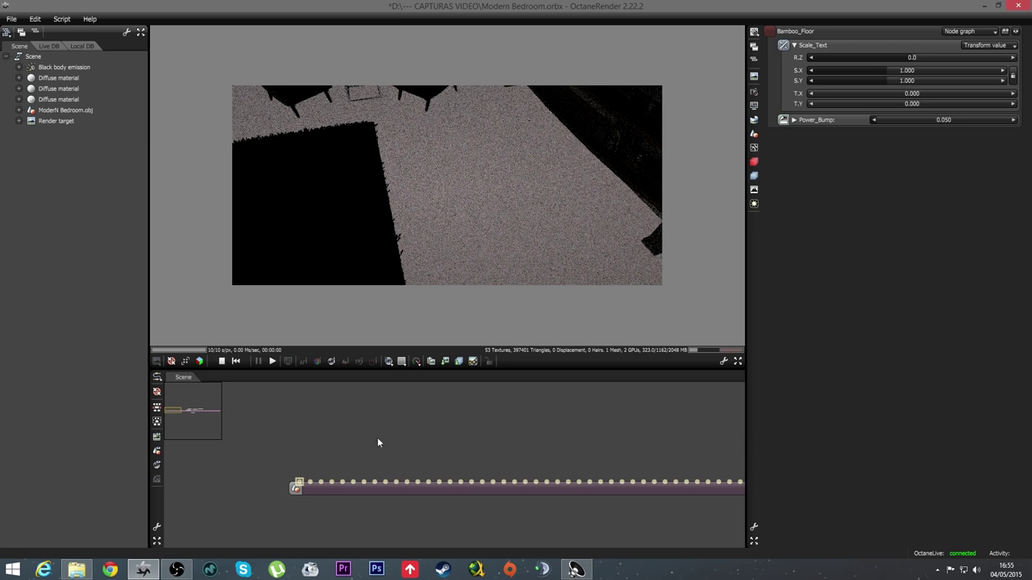
right_click(320, 421)
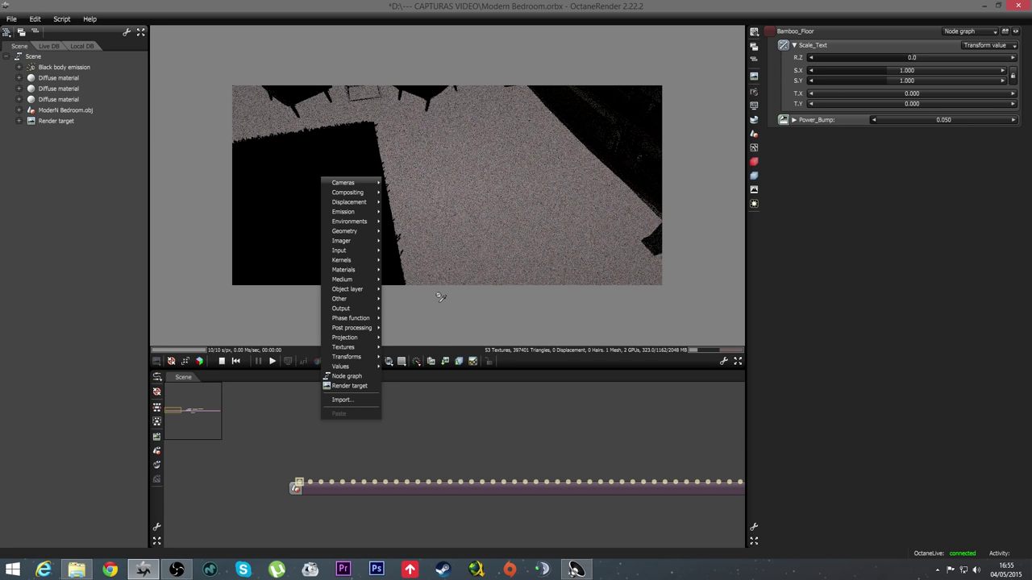
mouse_move(343, 270)
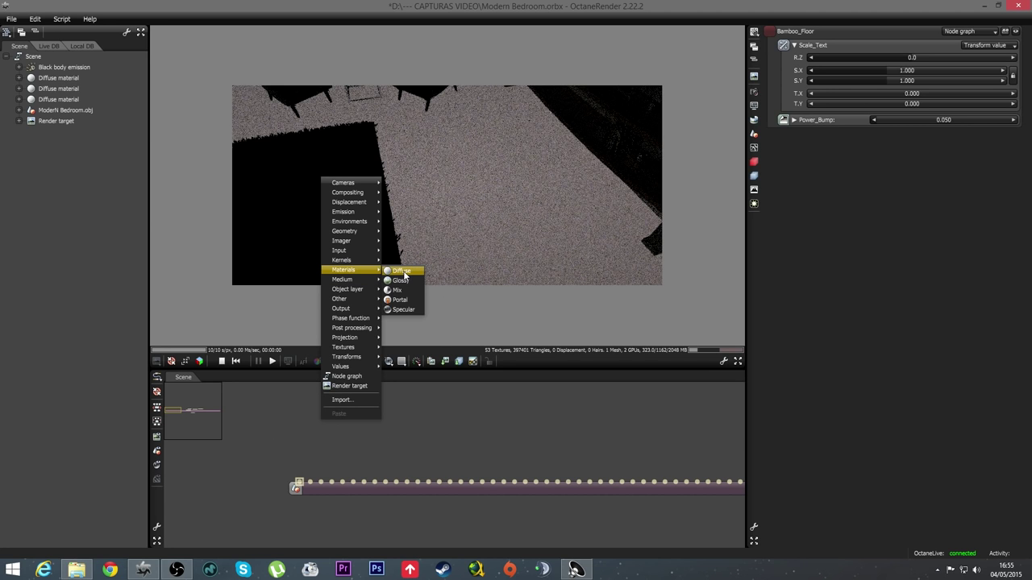
left_click(401, 270)
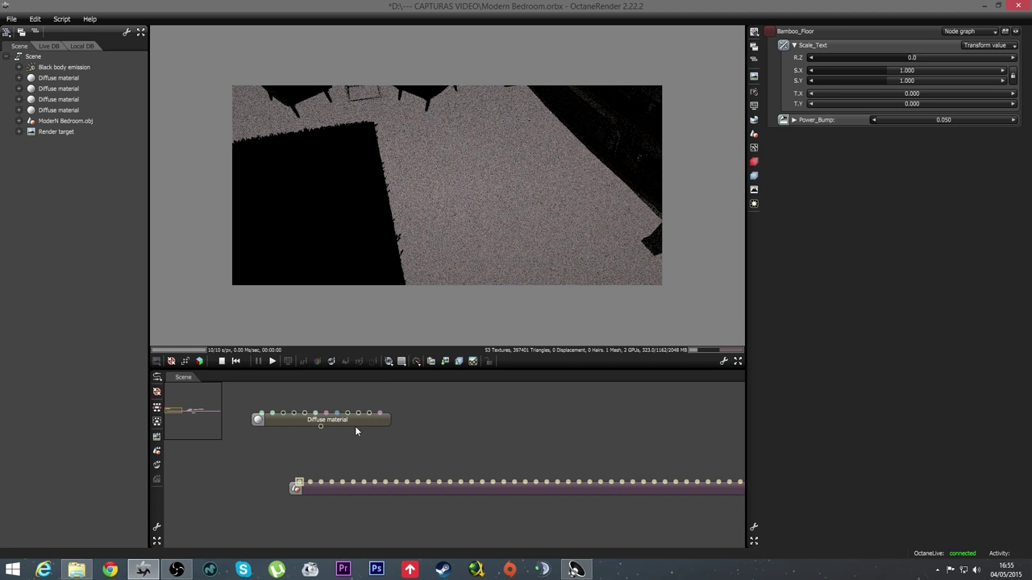
left_click_drag(320, 426, 297, 483)
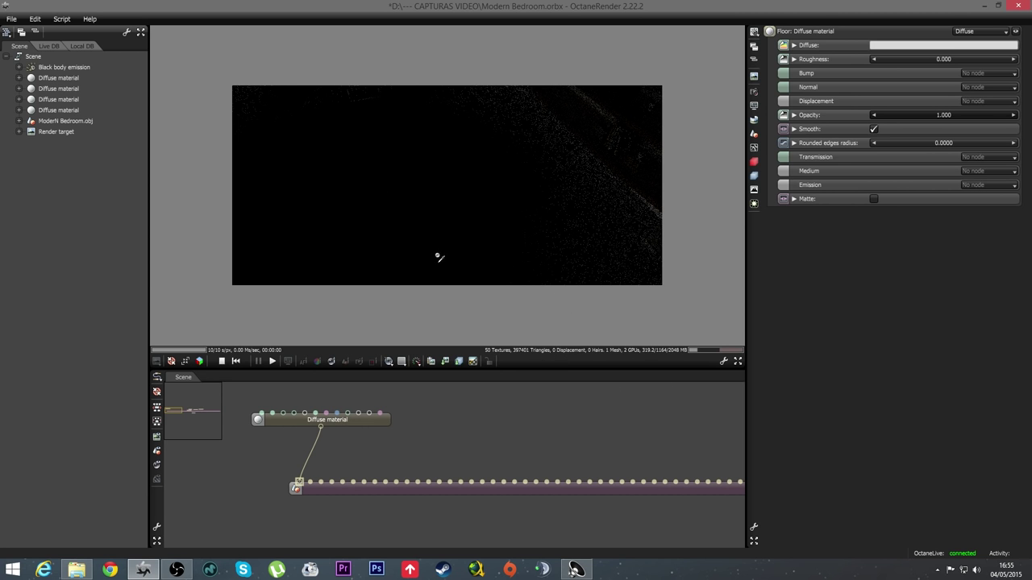
Orbit back to the red wall and windows and show the tinta branca material settings.
left_click_drag(557, 226, 373, 214)
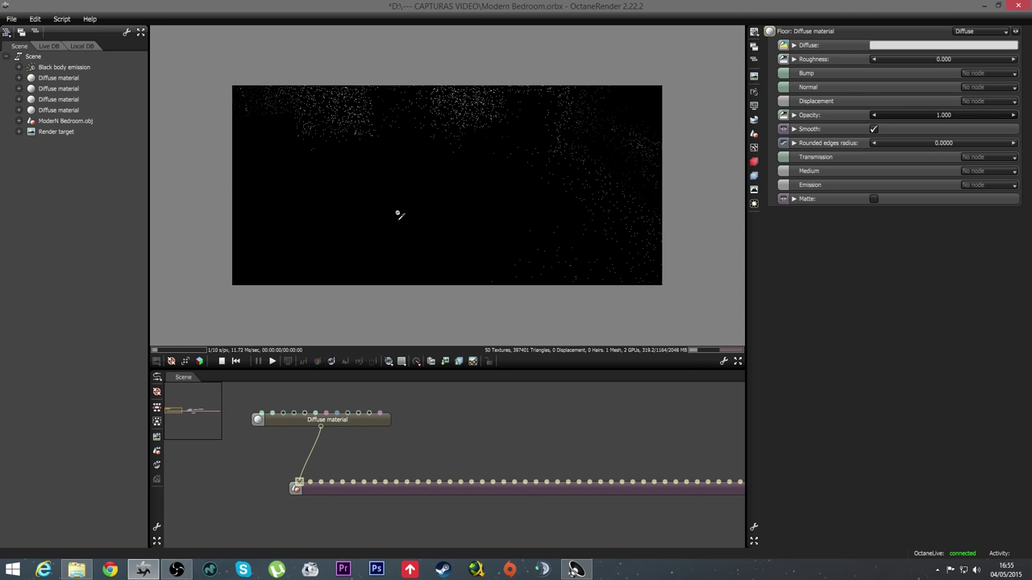
key("ctrl+z")
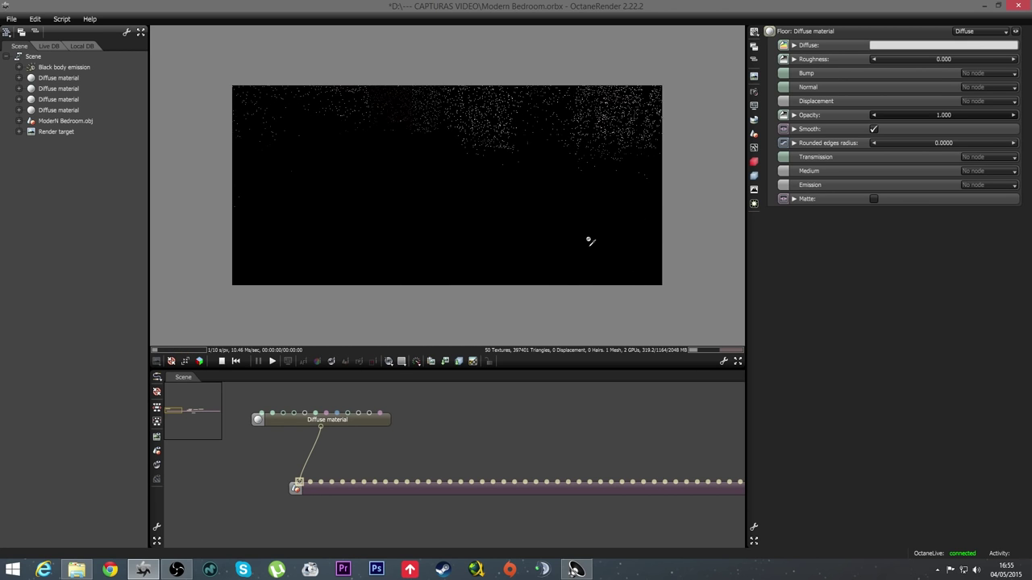
mouse_move(463, 230)
left_mouse_down()
mouse_move(484, 212)
mouse_move(483, 221)
mouse_move(604, 244)
left_mouse_up()
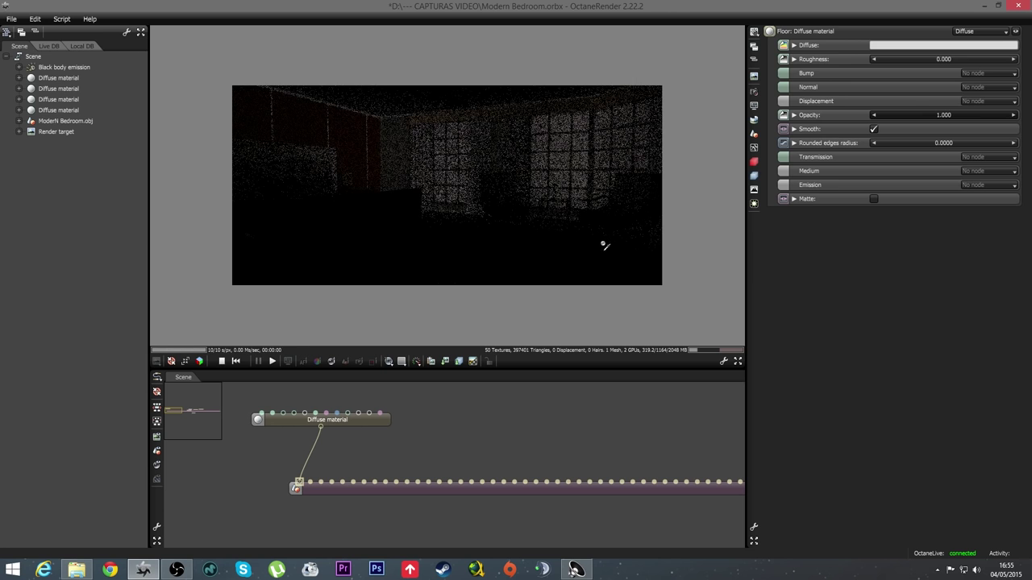
left_click(564, 160)
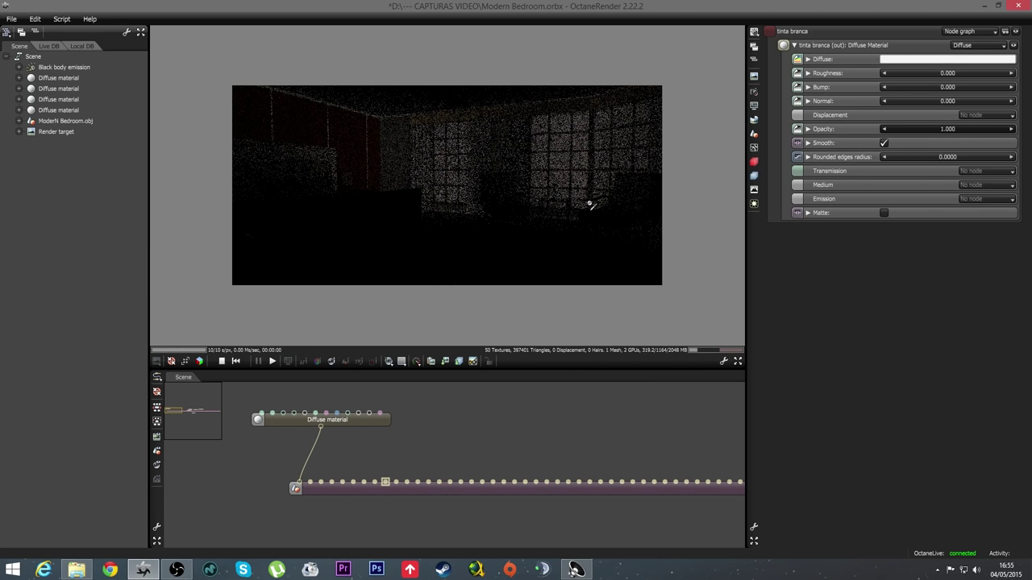
Orbit onto the red wall and gridded windows and list tinta branca's material types.
left_click_drag(591, 205, 508, 214)
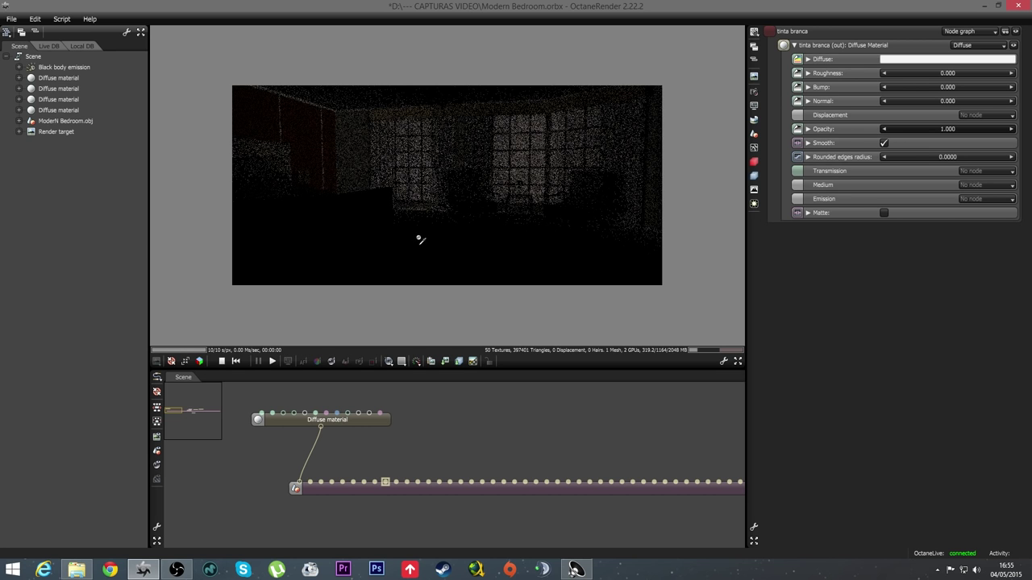
left_click_drag(399, 199, 328, 195)
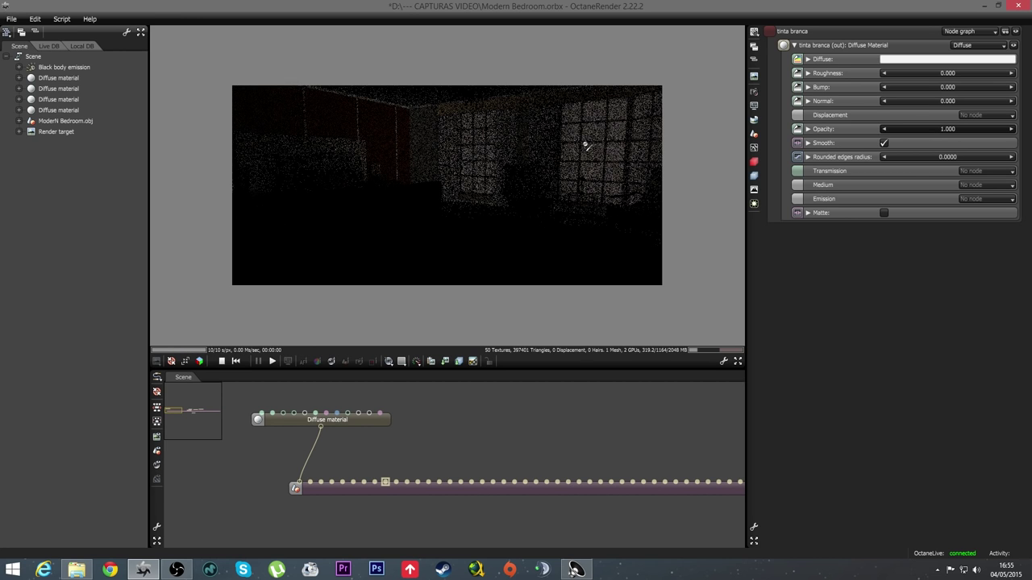
left_click_drag(574, 168, 550, 175)
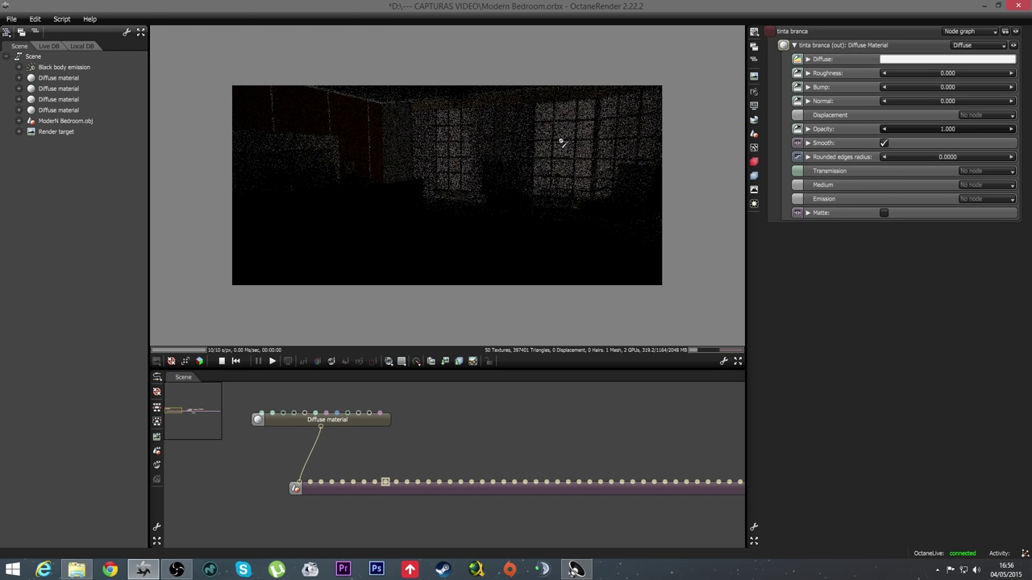
left_click(976, 49)
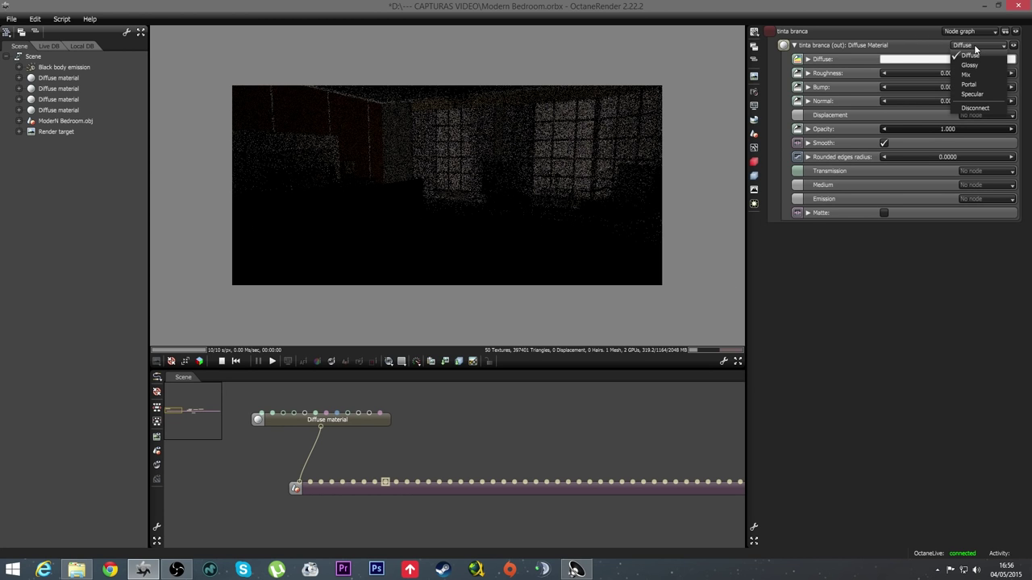
Make tinta branca a Portal material and reframe on the two armchairs before the windows.
left_click(968, 84)
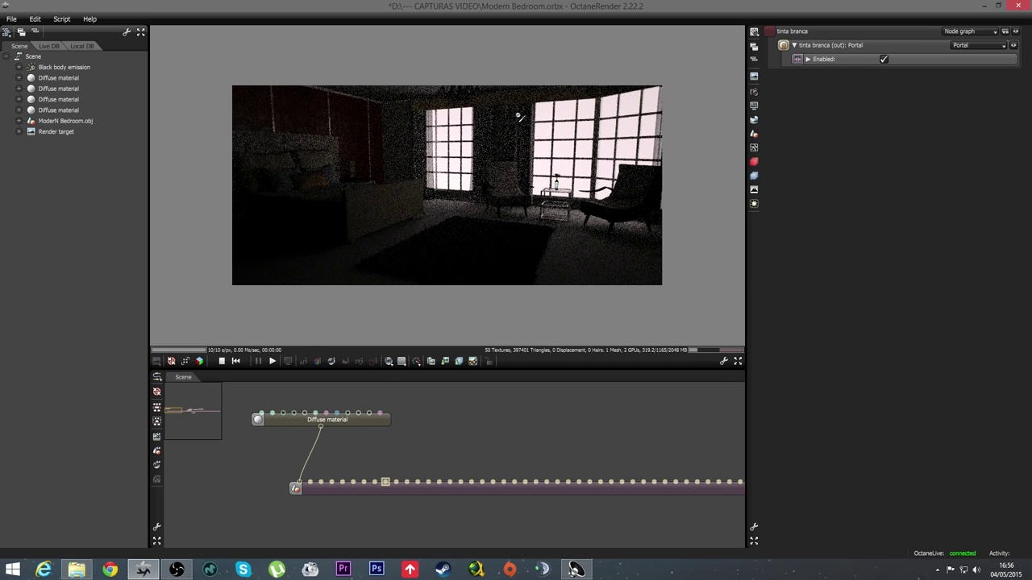
mouse_move(507, 225)
left_mouse_down()
mouse_move(591, 216)
mouse_move(449, 226)
mouse_move(410, 214)
mouse_move(465, 216)
left_mouse_up()
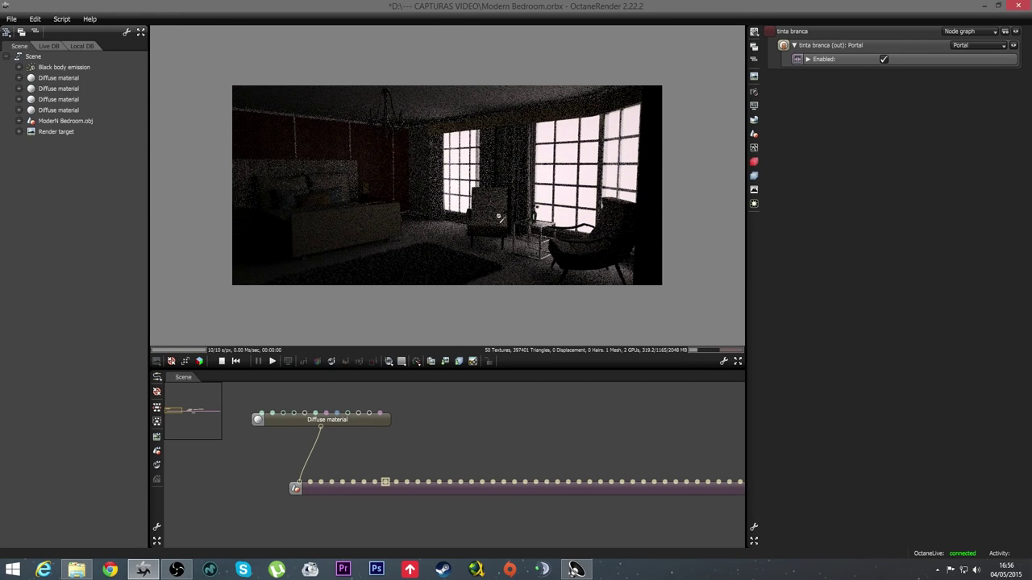
left_click(753, 121)
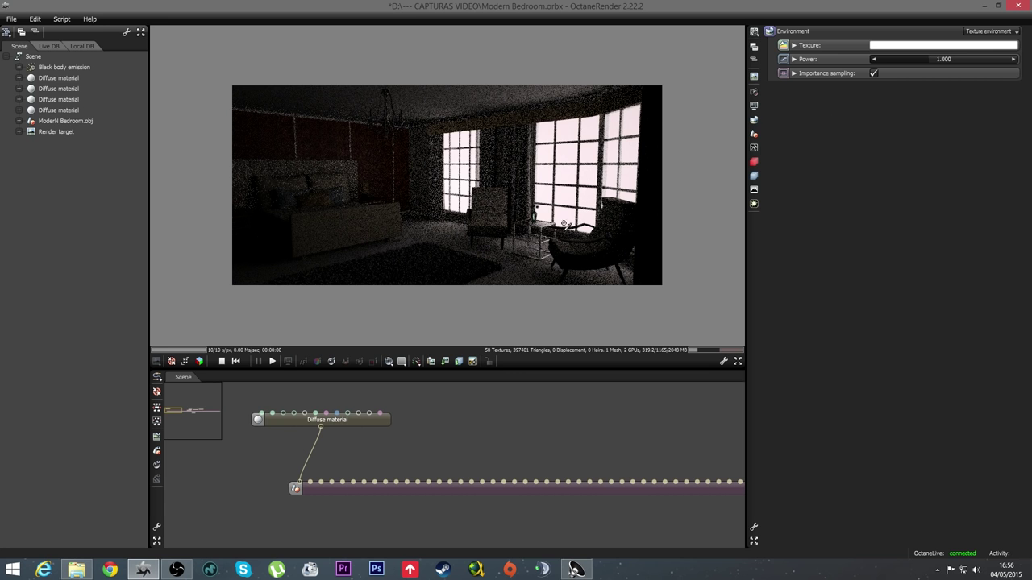
mouse_move(365, 198)
left_mouse_down()
mouse_move(472, 223)
mouse_move(427, 237)
mouse_move(461, 165)
left_mouse_up()
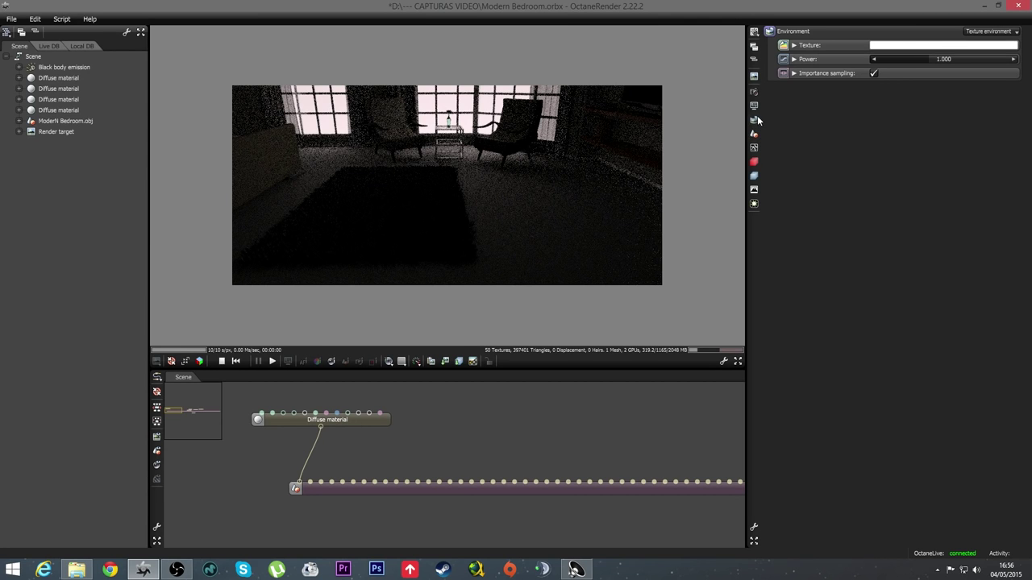
left_click(753, 188)
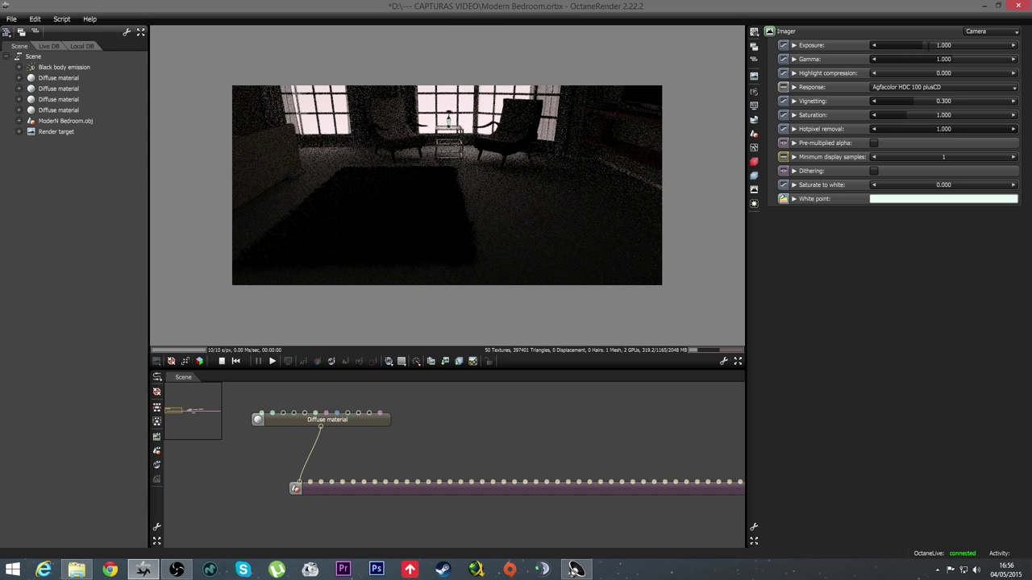
Raise the imager exposure to 18.415 and select the floor's Diffuse material.
left_click_drag(923, 46, 952, 46)
mouse_move(403, 185)
left_mouse_down()
mouse_move(535, 202)
mouse_move(462, 216)
mouse_move(310, 206)
mouse_move(453, 172)
left_mouse_up()
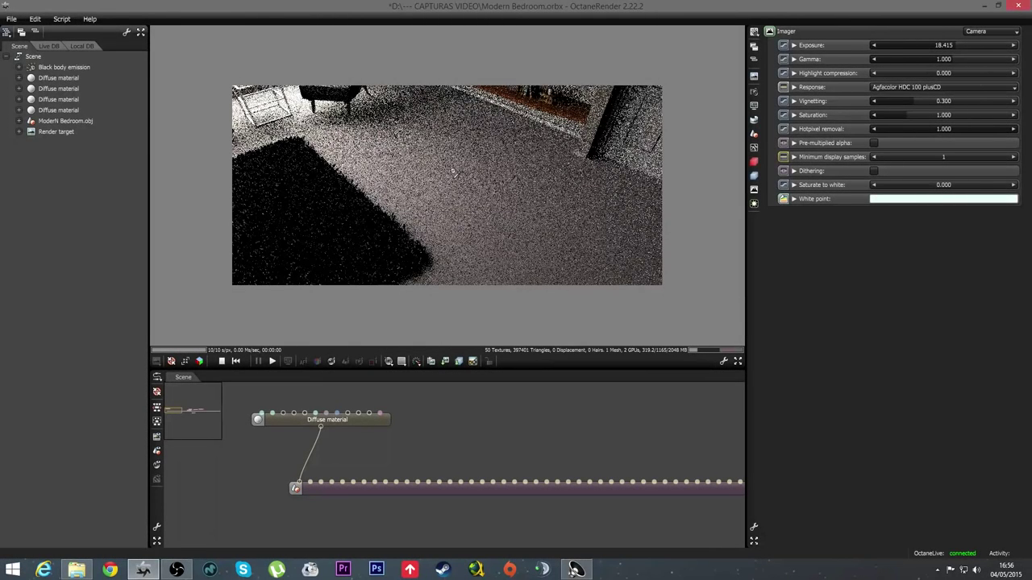
left_click(453, 172)
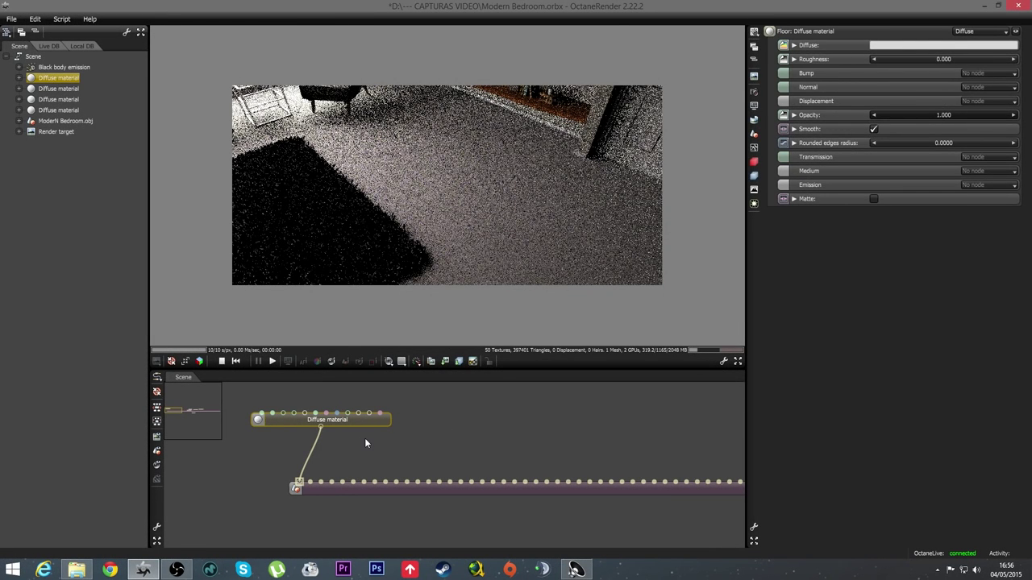
Load 'texture seamless parquet rovere simo-3d.jpg' as the floor's diffuse RGB image texture.
left_click(794, 46)
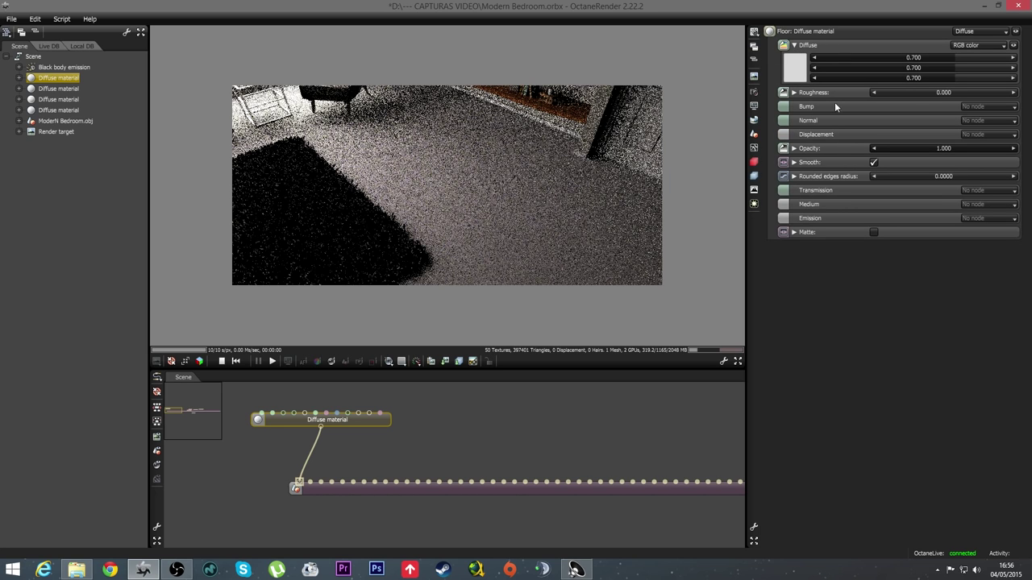
left_click(969, 45)
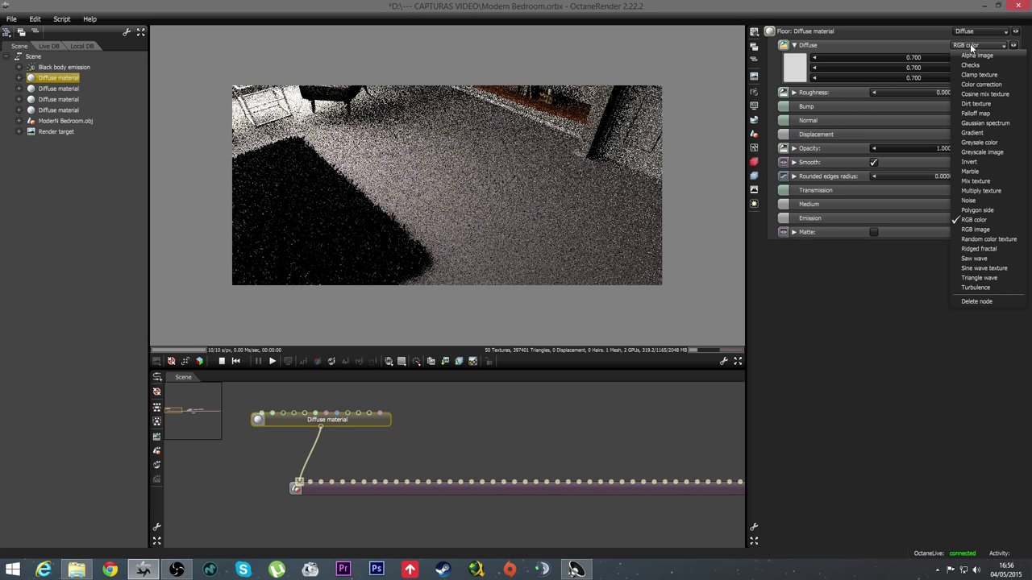
left_click(972, 232)
left_click(441, 205)
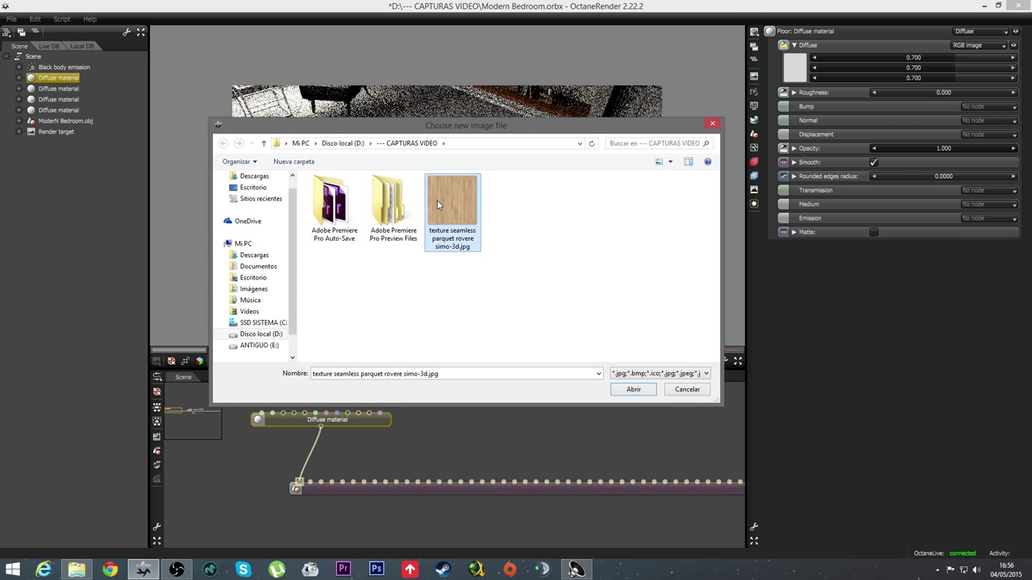
left_click(627, 391)
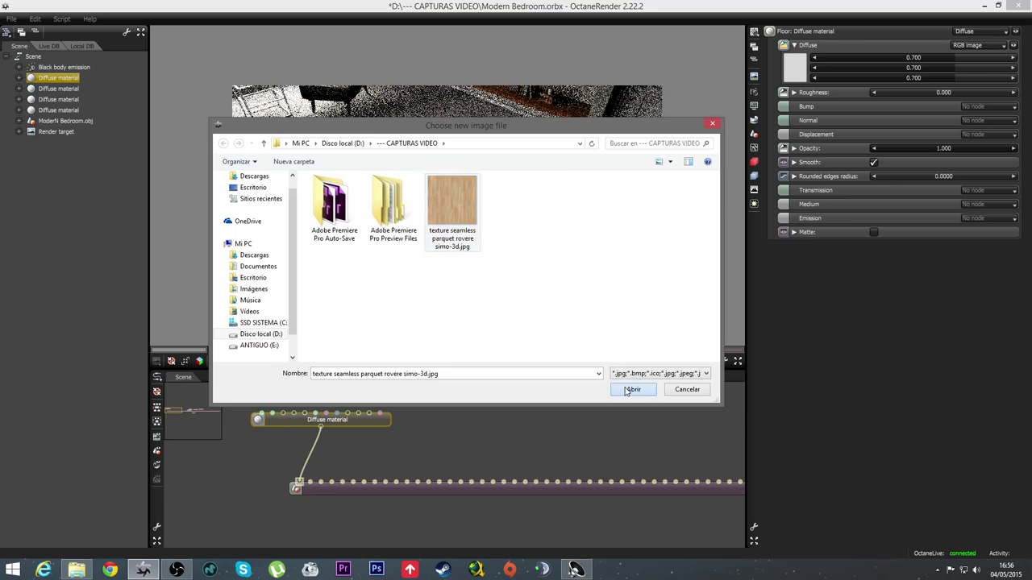
mouse_move(554, 253)
left_mouse_down()
mouse_move(462, 237)
mouse_move(472, 244)
mouse_move(435, 231)
mouse_move(438, 222)
left_mouse_up()
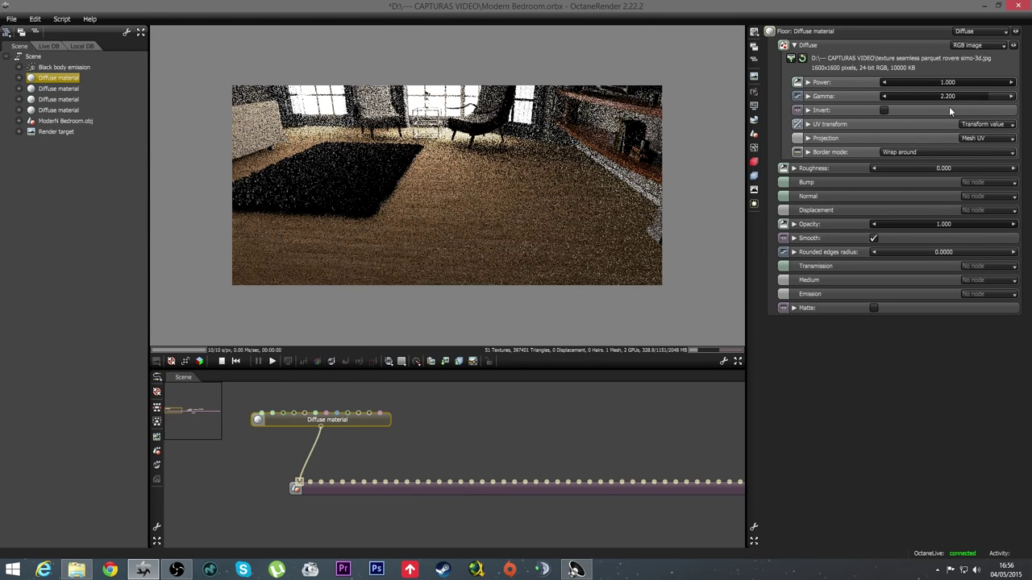
left_click_drag(527, 218, 491, 214)
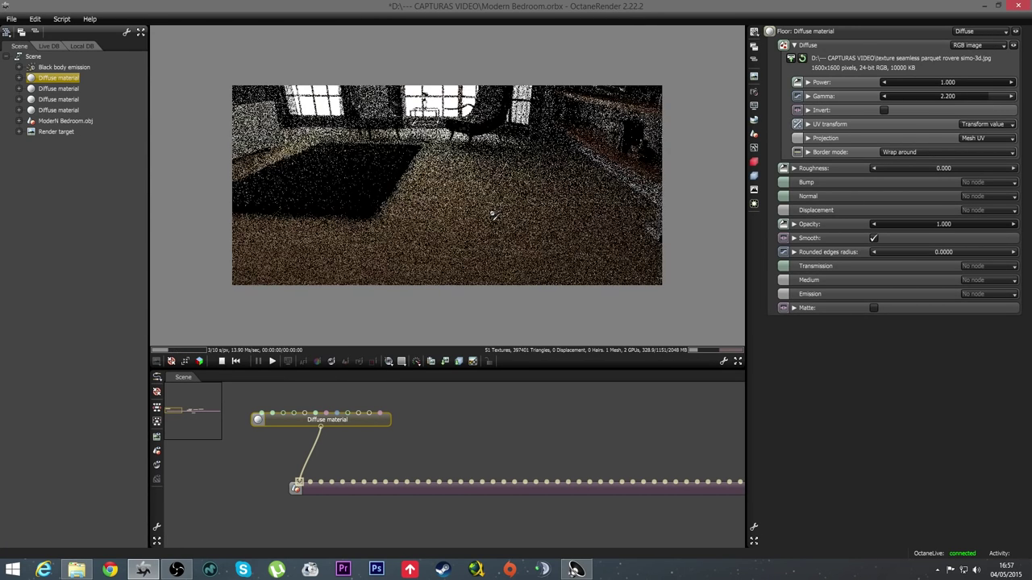
left_click(968, 33)
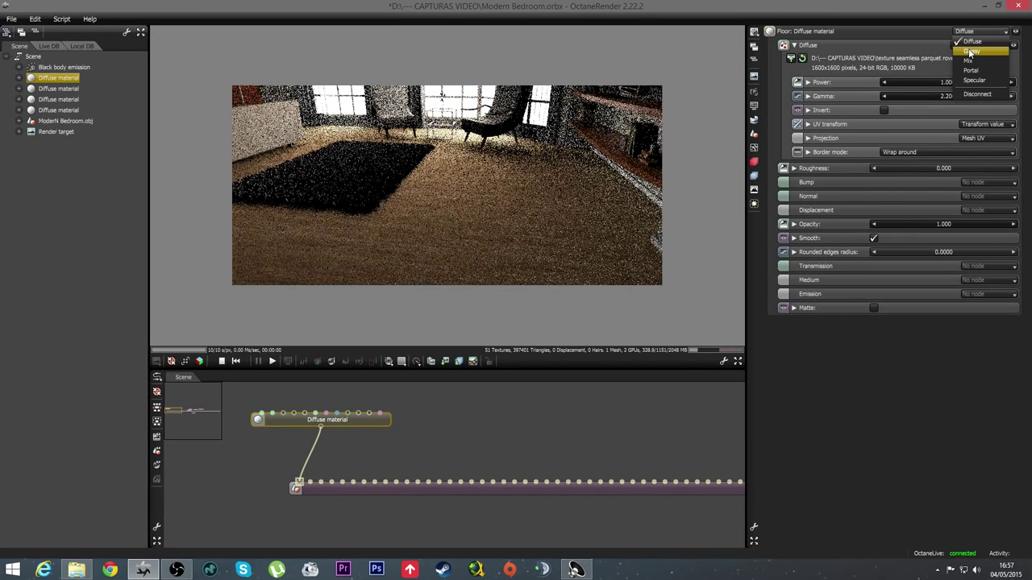
Make the floor Glossy with roughness 0.102 and index of refraction 1.038.
left_click(968, 48)
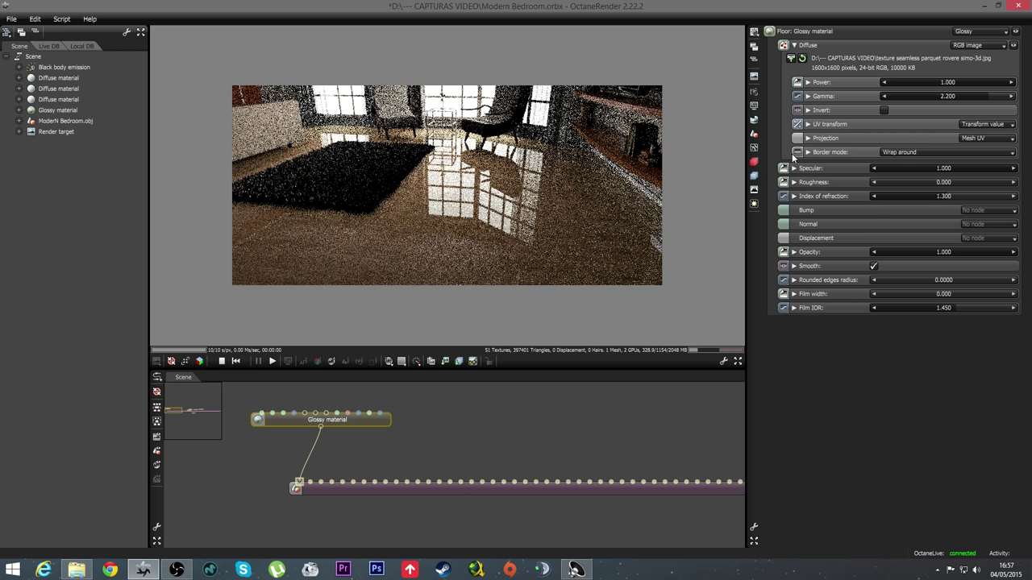
left_click(793, 196)
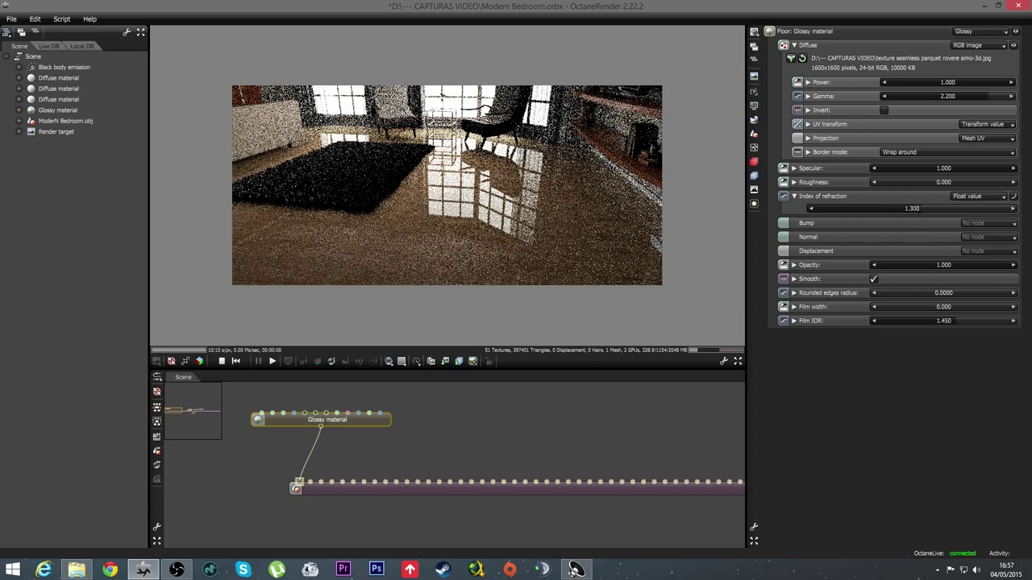
mouse_move(919, 208)
left_mouse_down()
mouse_move(929, 209)
mouse_move(827, 208)
left_mouse_up()
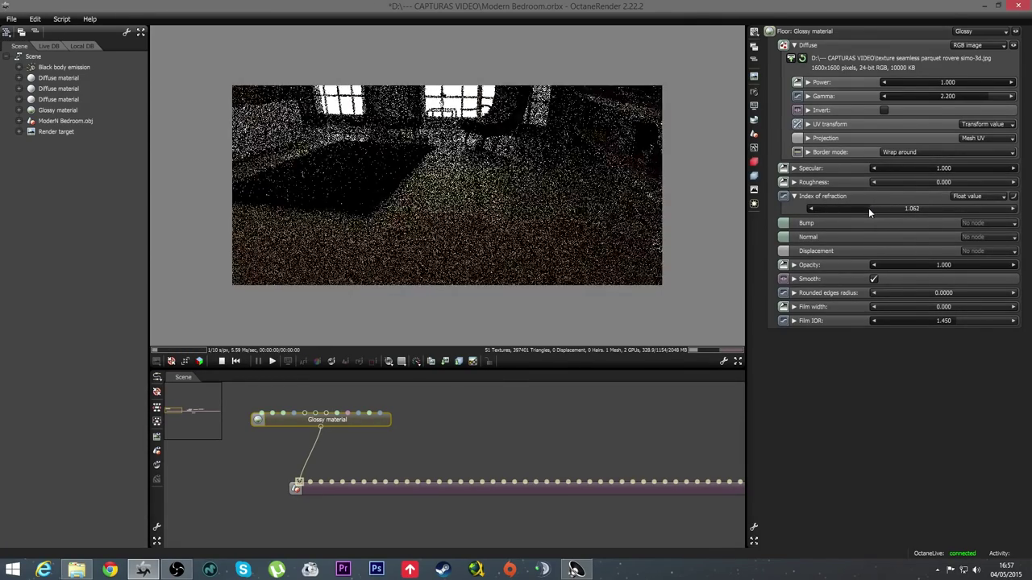
mouse_move(866, 208)
left_mouse_down()
mouse_move(837, 208)
mouse_move(857, 210)
left_mouse_up()
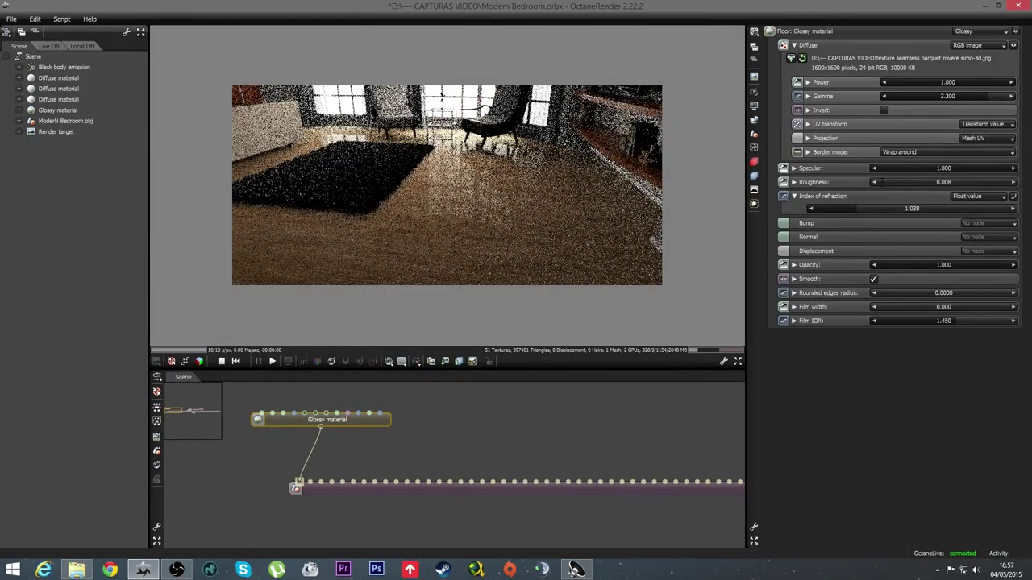
left_click_drag(880, 182, 885, 183)
Select the carpet's material and frame the bed, black rug and both windows.
mouse_move(410, 208)
left_mouse_down()
mouse_move(451, 205)
mouse_move(488, 220)
mouse_move(421, 217)
mouse_move(368, 191)
mouse_move(511, 267)
mouse_move(411, 211)
left_mouse_up()
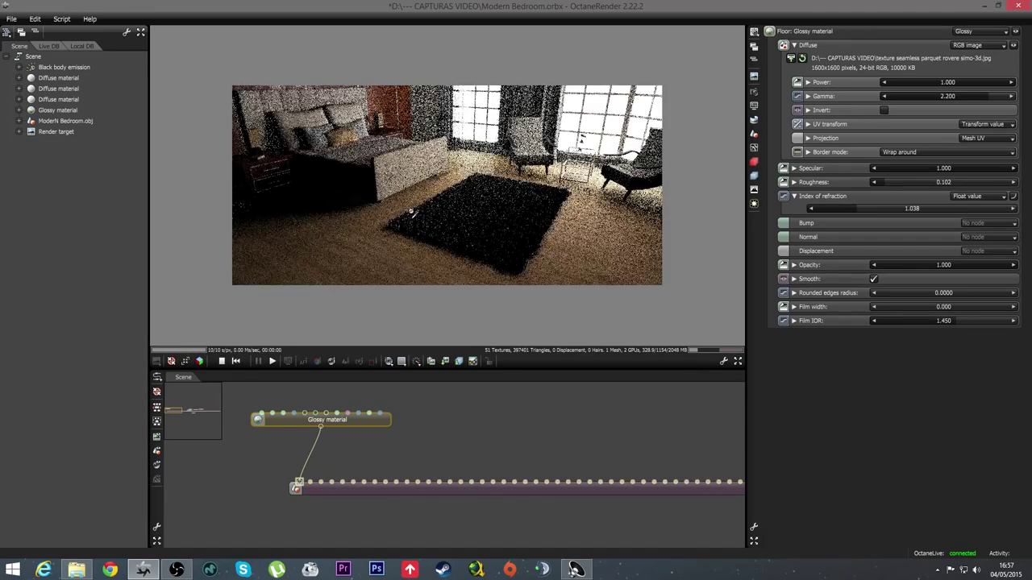
left_click(438, 219)
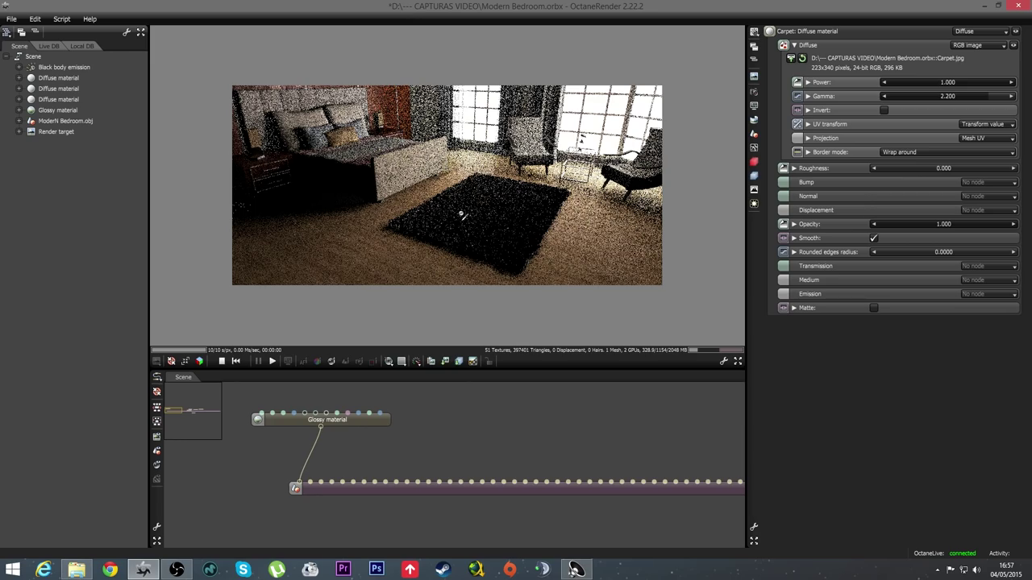
mouse_move(410, 203)
left_mouse_down()
mouse_move(476, 231)
mouse_move(421, 195)
mouse_move(354, 213)
mouse_move(435, 209)
mouse_move(415, 201)
mouse_move(378, 211)
mouse_move(728, 231)
left_mouse_up()
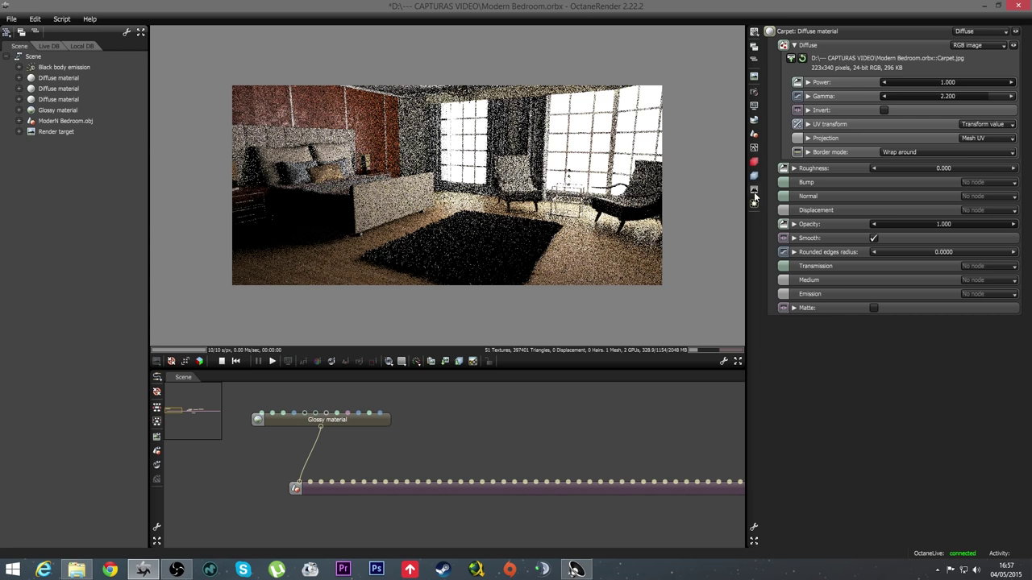
Set the imager response to Agfa > Agfacolor Futura 200CD and look toward the windows.
left_click(754, 191)
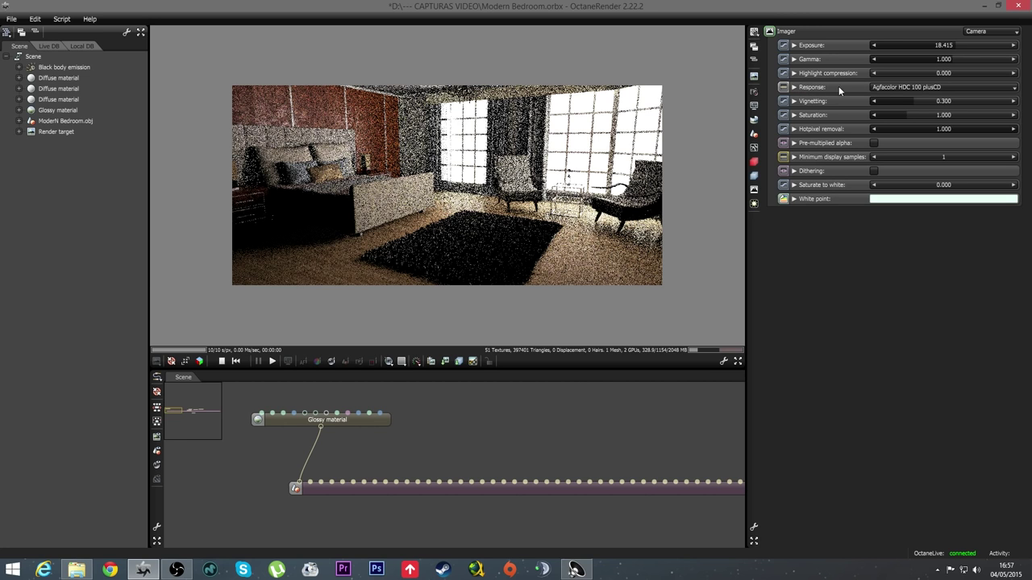
left_click(890, 88)
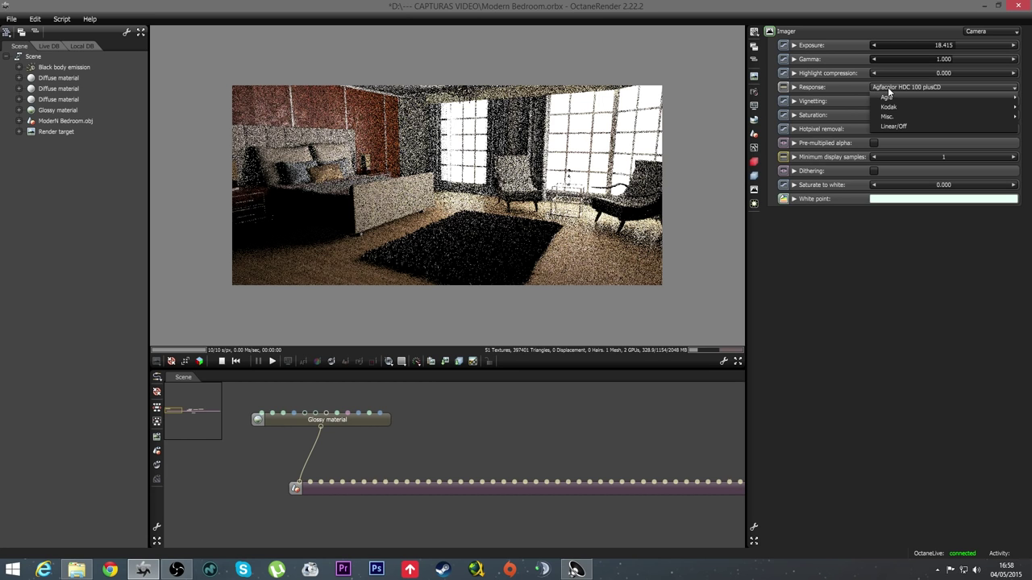
mouse_move(935, 97)
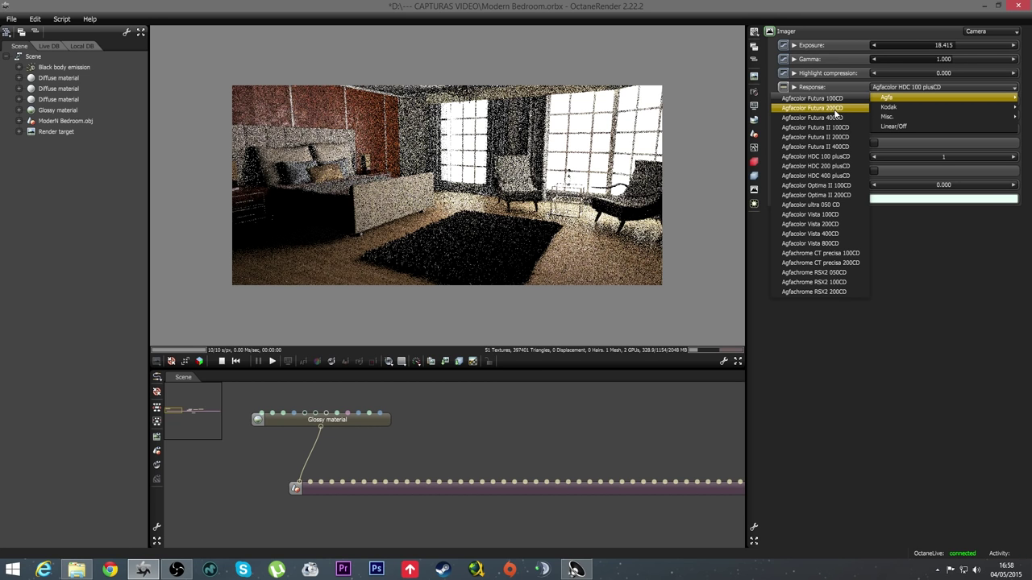
left_click(827, 108)
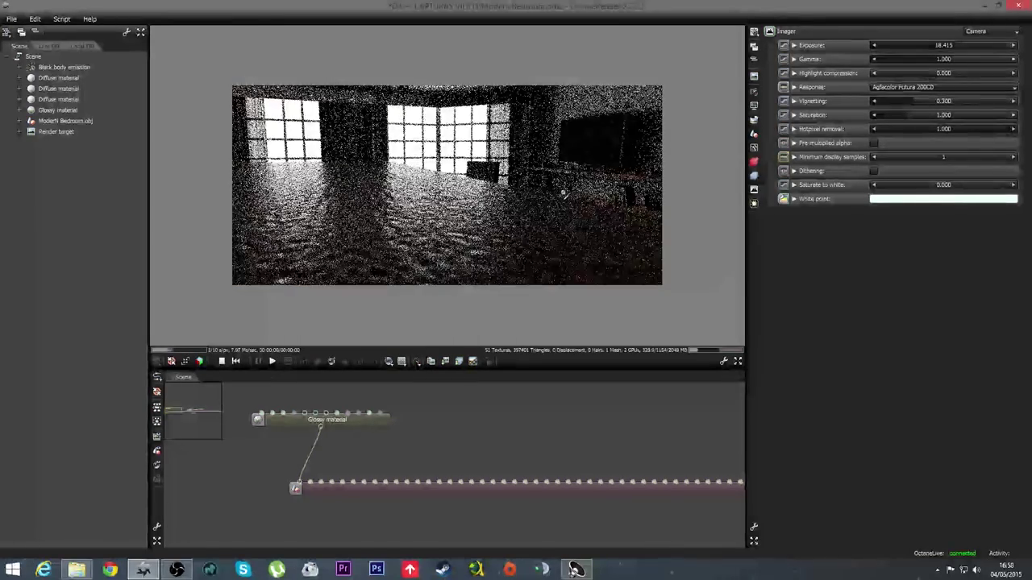
left_click_drag(562, 194, 367, 227)
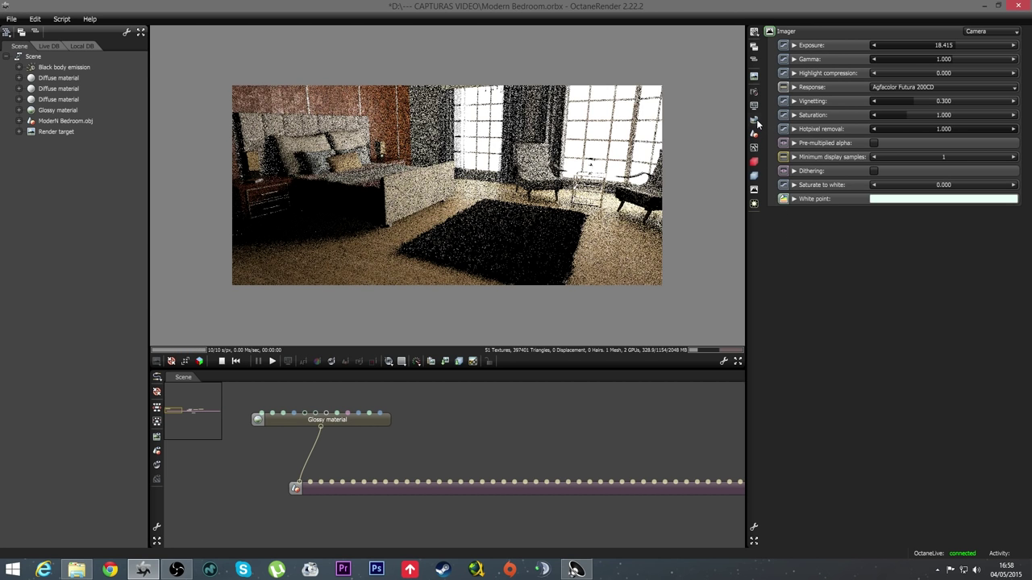
Set the imager gamma to 2.2.
left_click(755, 120)
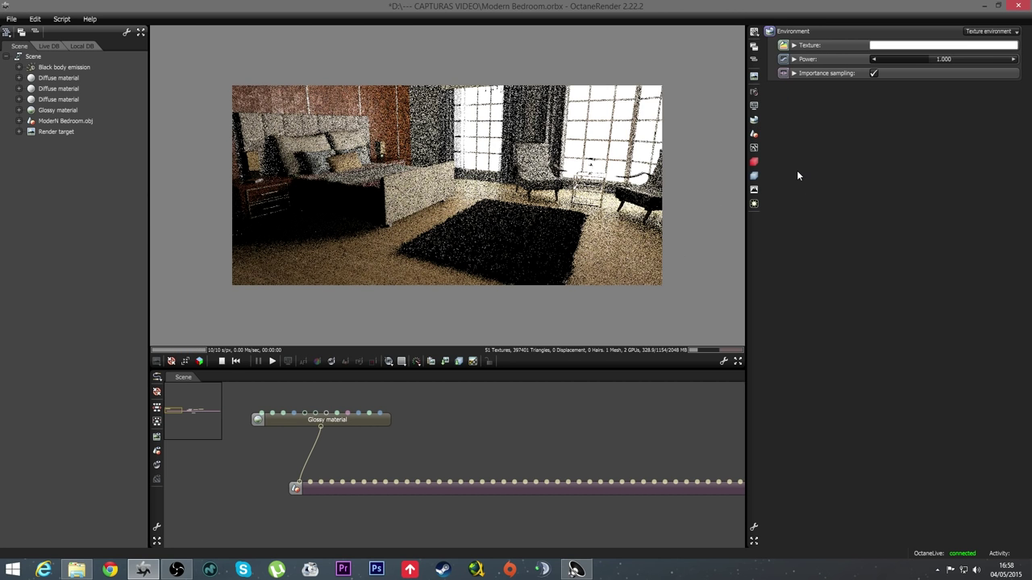
mouse_move(528, 229)
left_mouse_down()
mouse_move(523, 216)
mouse_move(528, 225)
left_mouse_up()
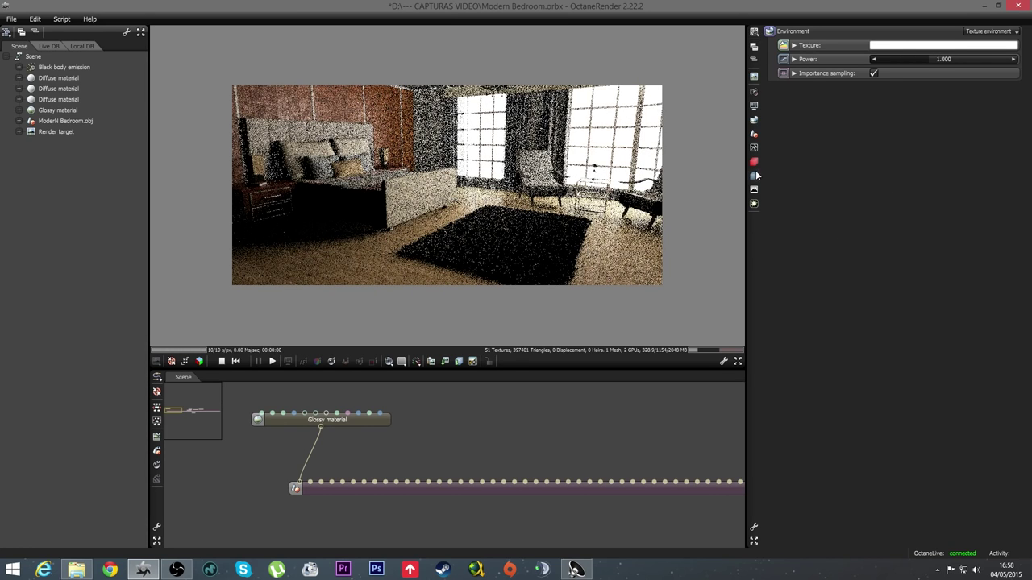
left_click(754, 189)
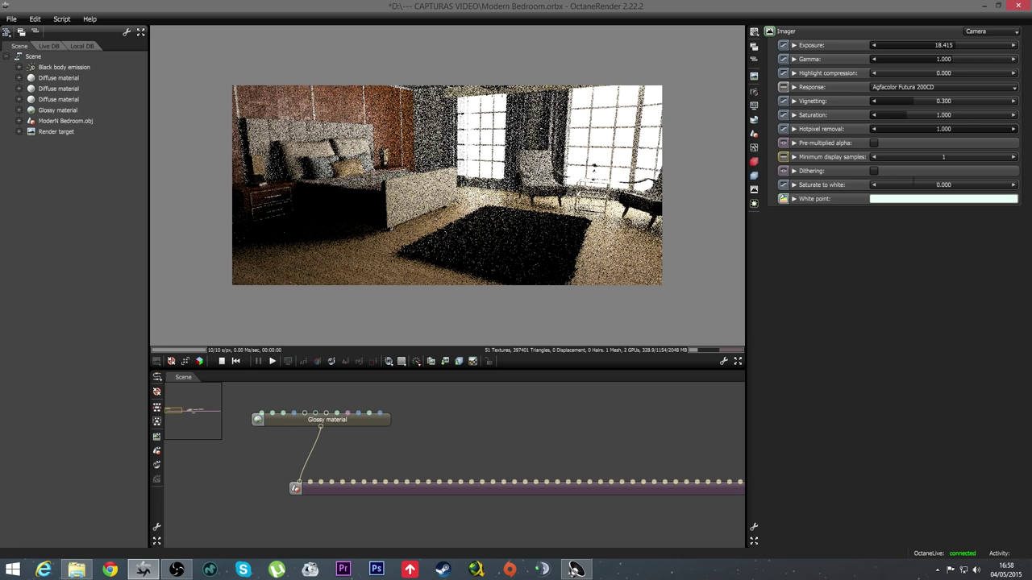
left_click(899, 58)
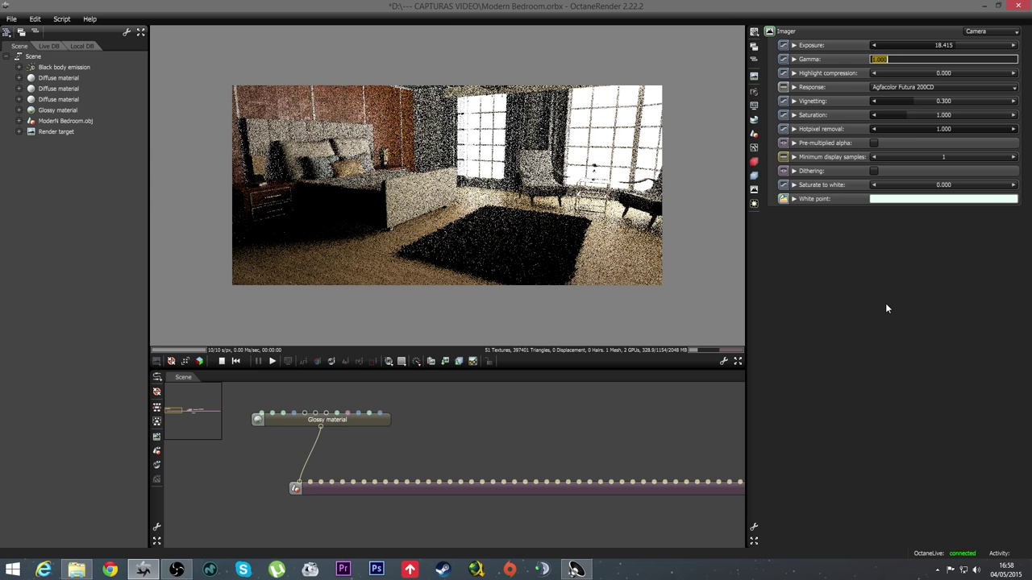
type("2.2")
key("Return")
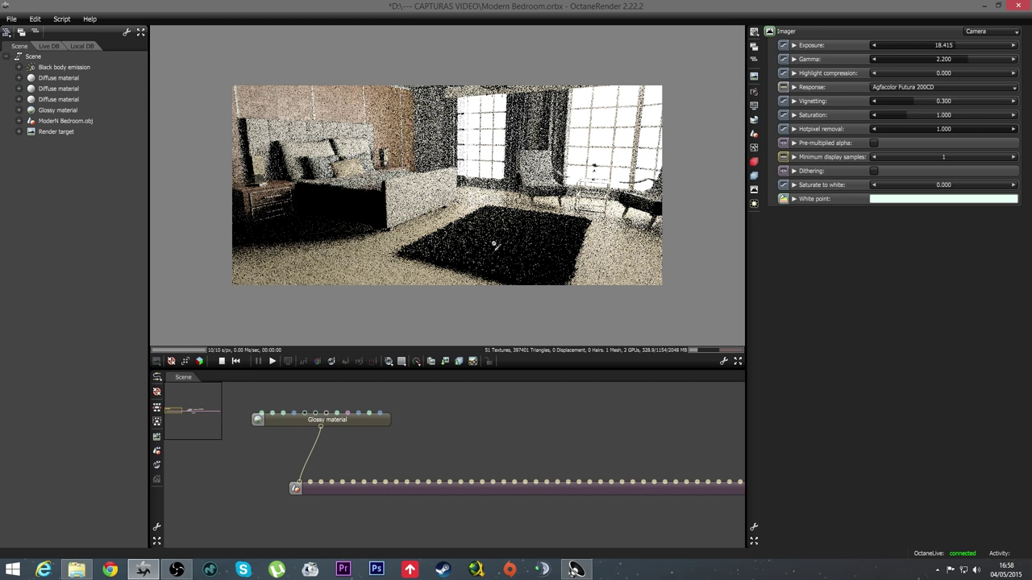
Restart the render and orbit the camera between the windows and the rug.
left_click(496, 230)
left_click_drag(502, 232, 630, 187)
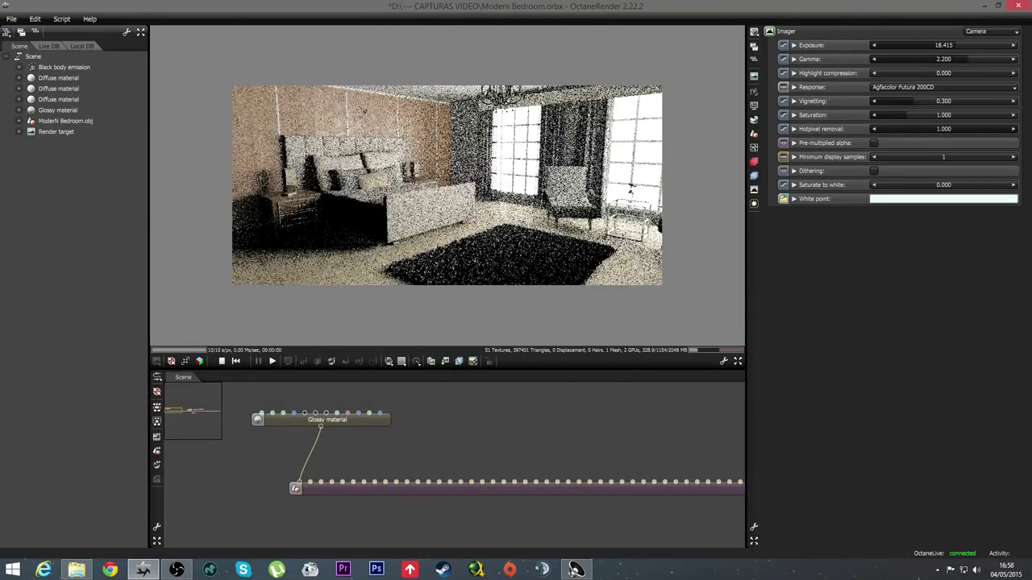
left_click_drag(511, 232, 472, 234)
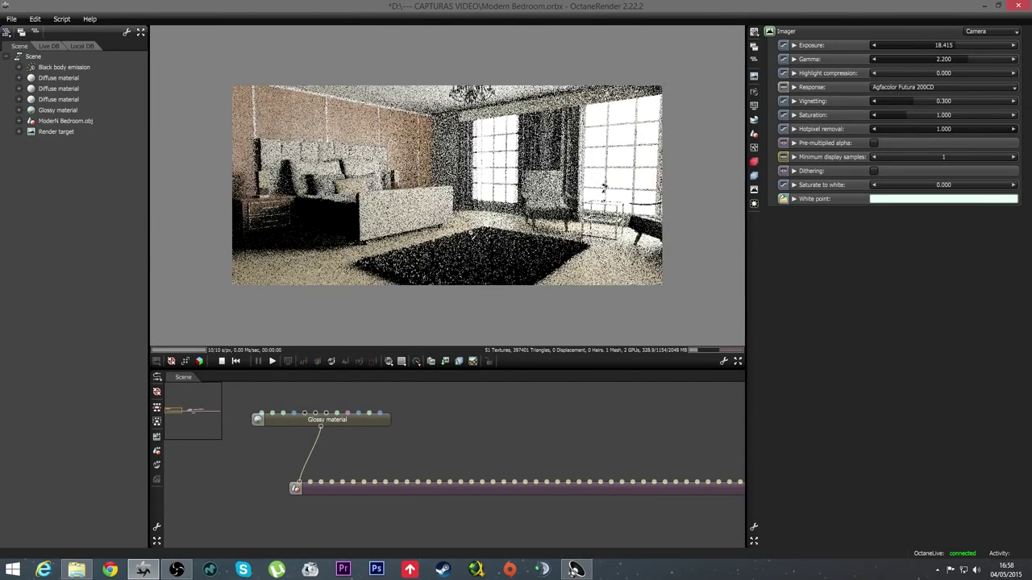
Switch the environment from Texture to Daylight and reframe on the armchairs and glass table.
left_click(753, 121)
left_click(985, 31)
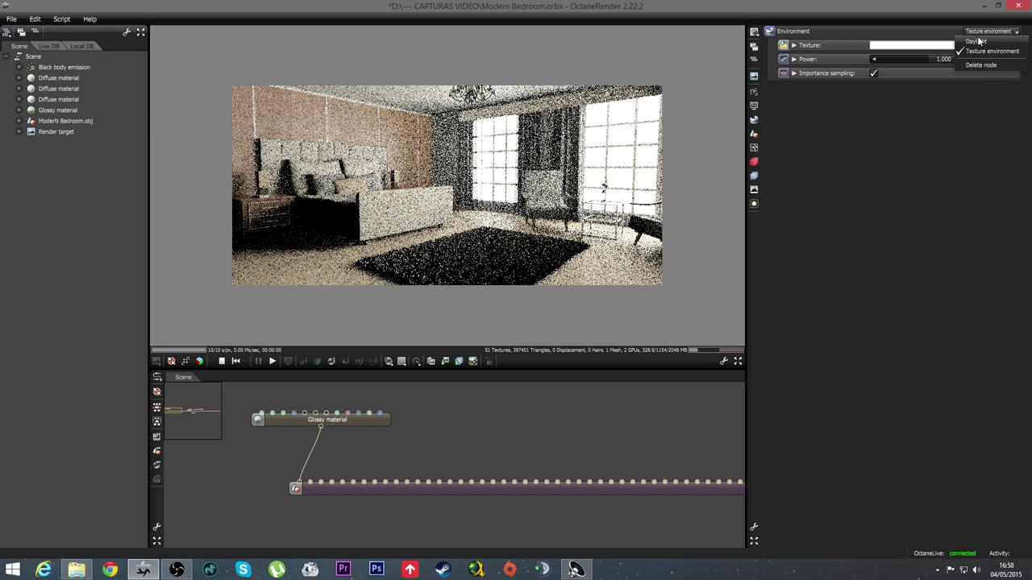
left_click(977, 41)
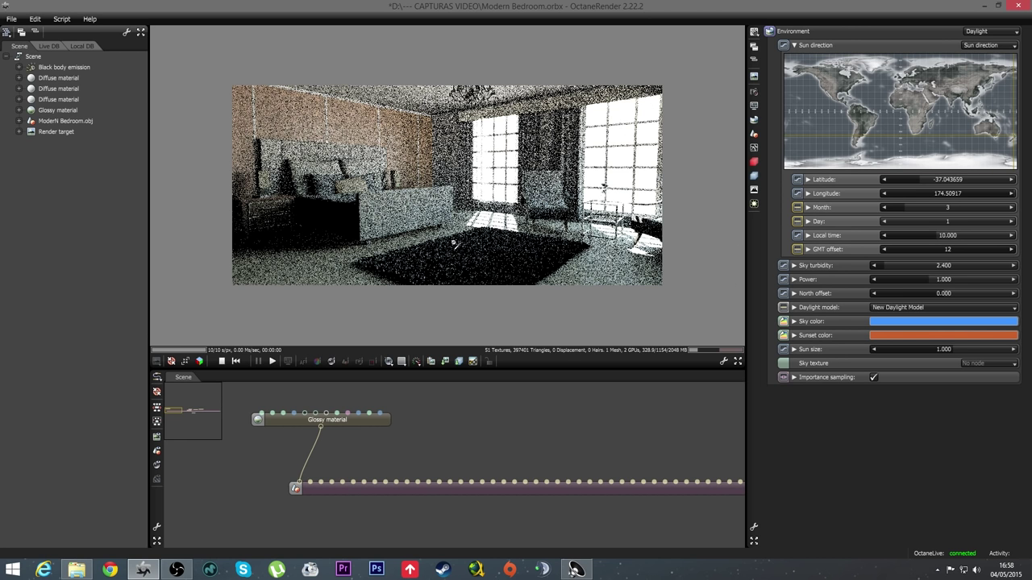
left_click_drag(425, 250, 470, 256)
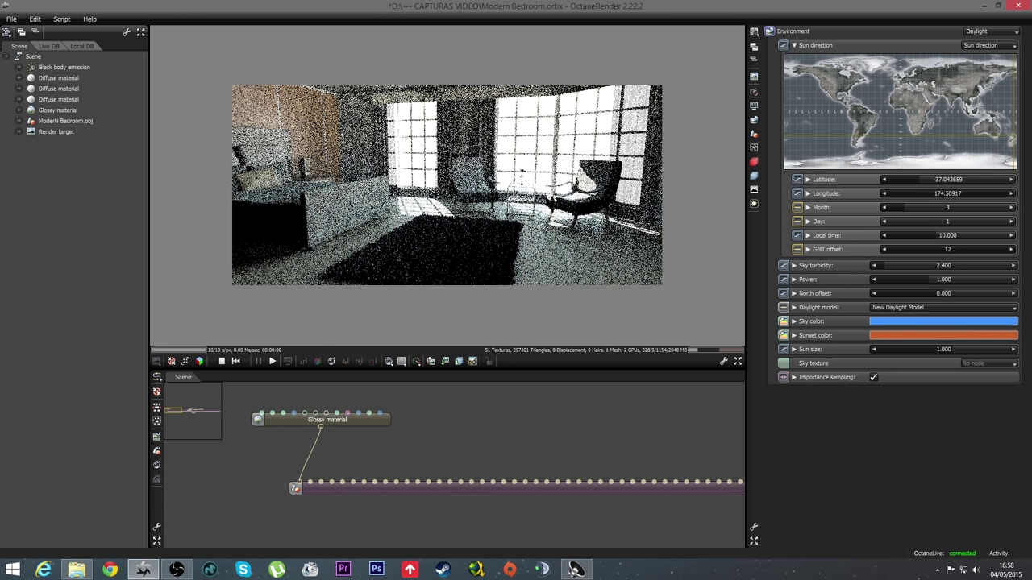
mouse_move(449, 272)
left_mouse_down()
mouse_move(483, 273)
mouse_move(443, 242)
left_mouse_up()
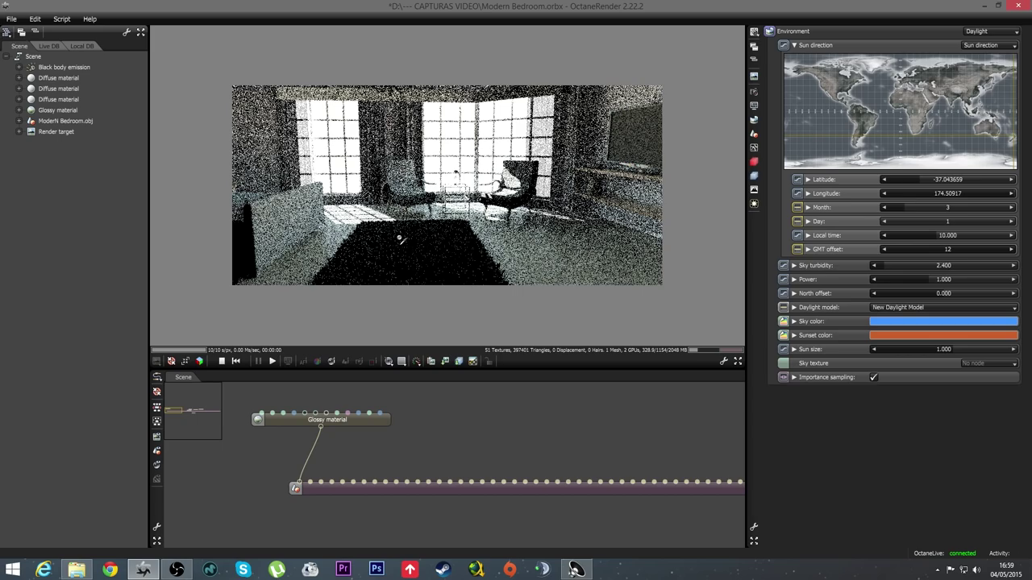
mouse_move(370, 233)
left_mouse_down()
mouse_move(434, 236)
mouse_move(440, 250)
mouse_move(415, 246)
mouse_move(395, 217)
mouse_move(470, 221)
mouse_move(407, 217)
mouse_move(411, 228)
left_mouse_up()
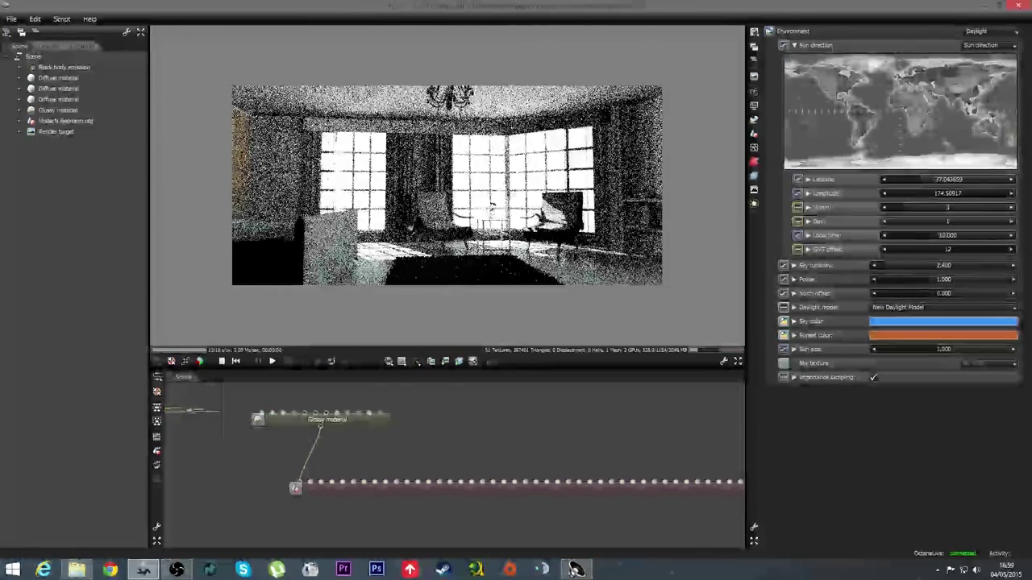
left_click(755, 96)
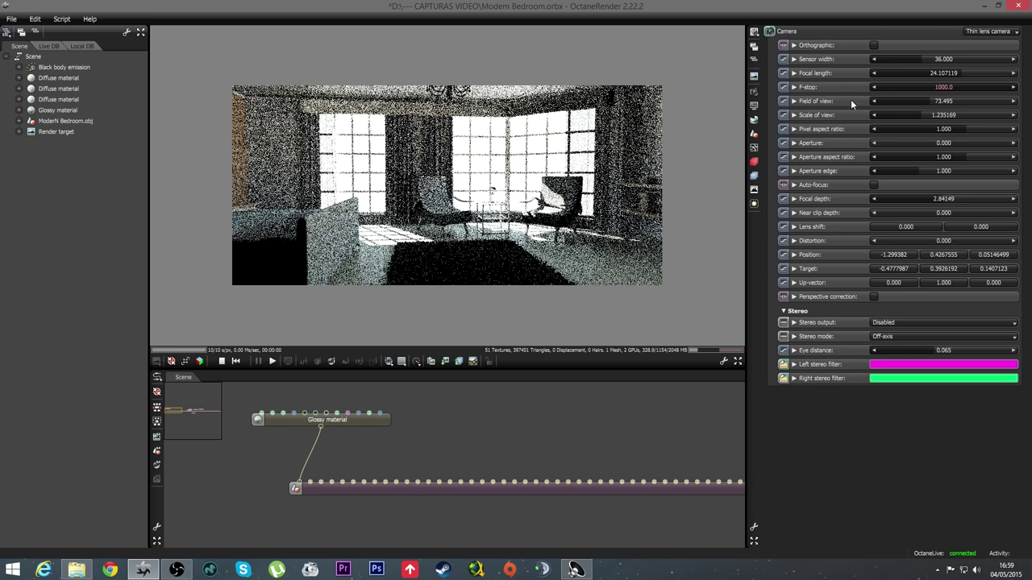
Widen the camera field of view to 87.735 and reframe on the rug, armchair and windows.
left_click_drag(931, 104, 959, 101)
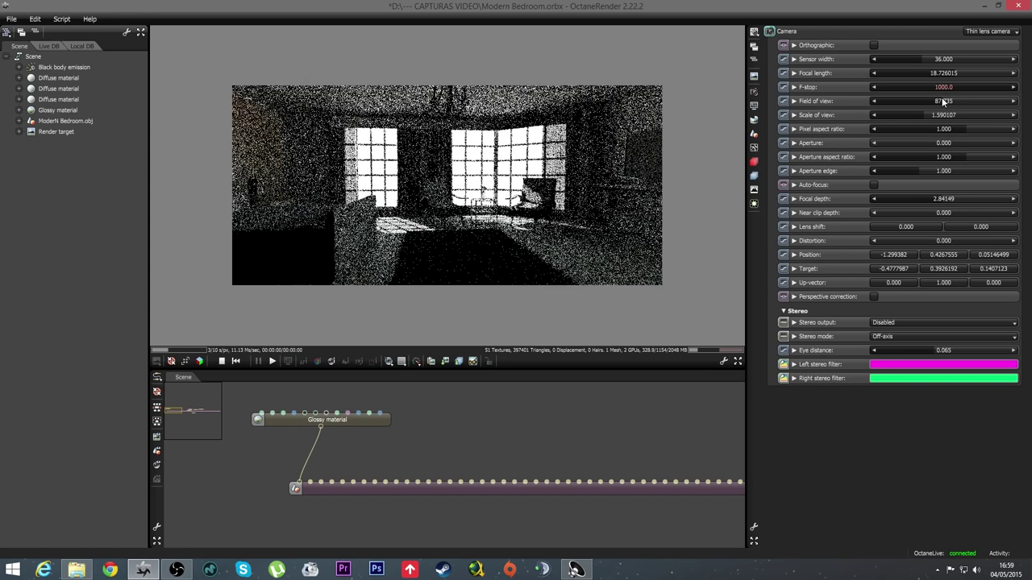
mouse_move(481, 249)
left_mouse_down()
mouse_move(460, 225)
mouse_move(551, 227)
mouse_move(508, 207)
left_mouse_up()
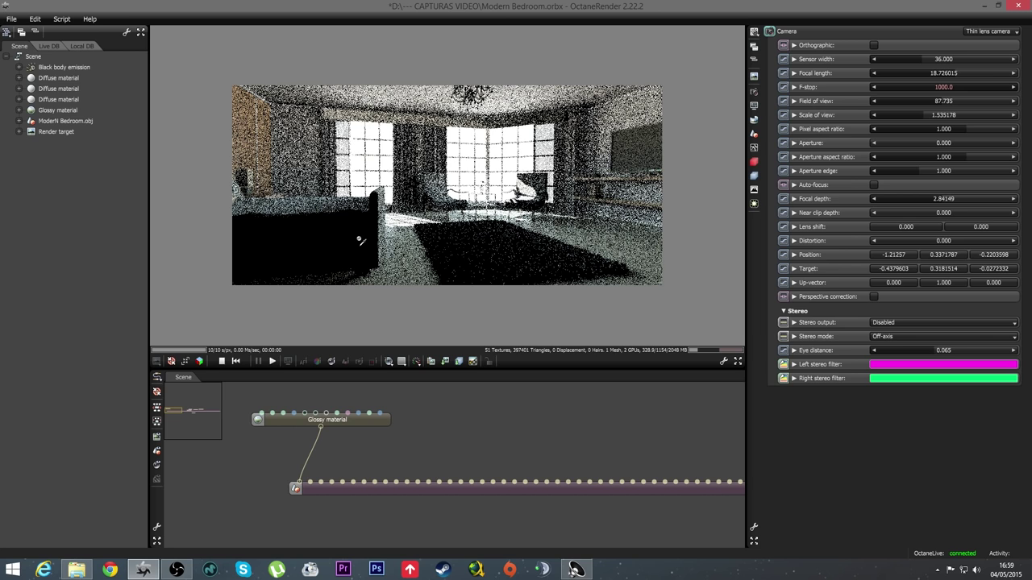
left_click(754, 149)
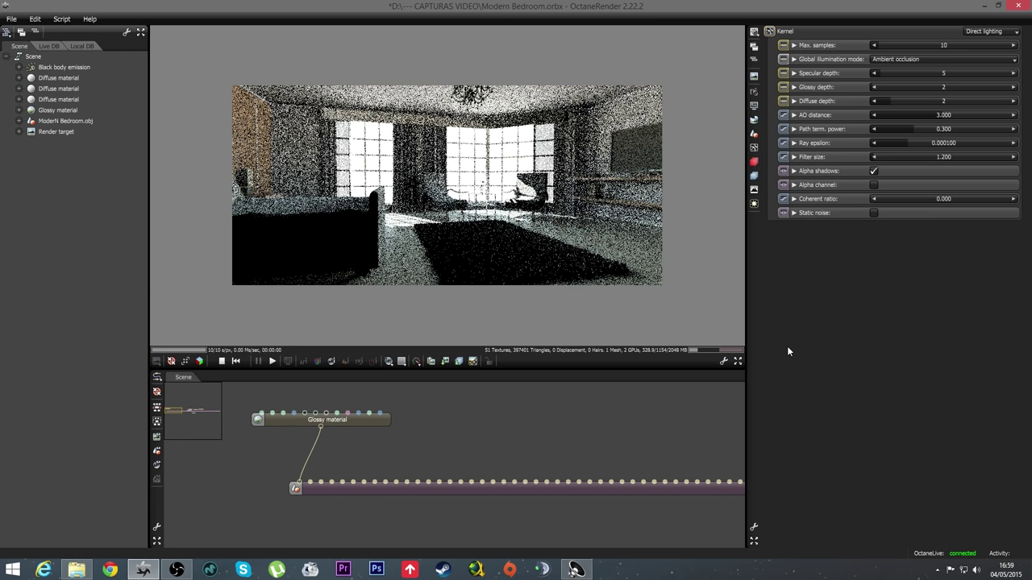
Set the Direct lighting kernel's global illumination mode to Diffuse.
left_click(901, 59)
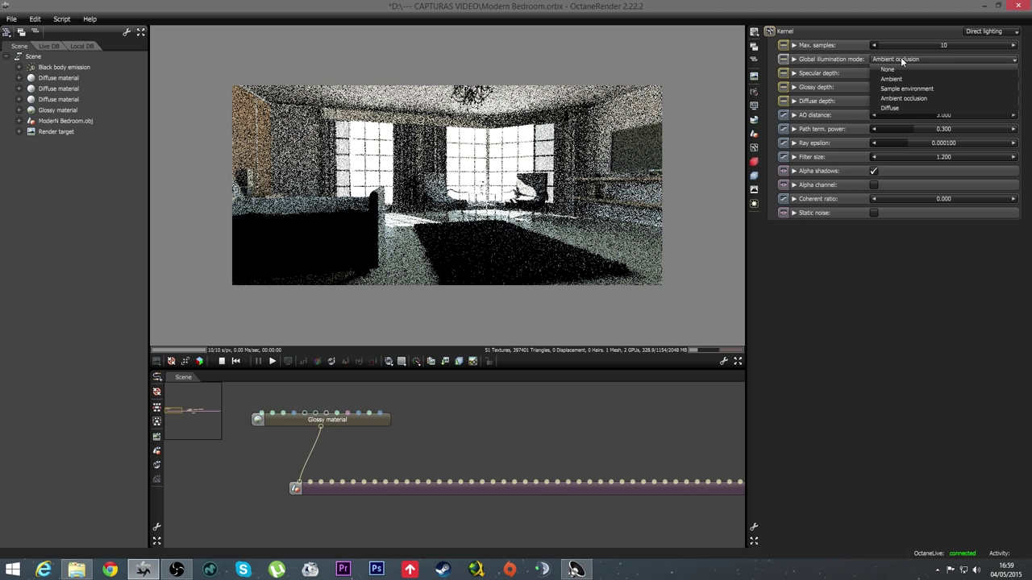
left_click(890, 109)
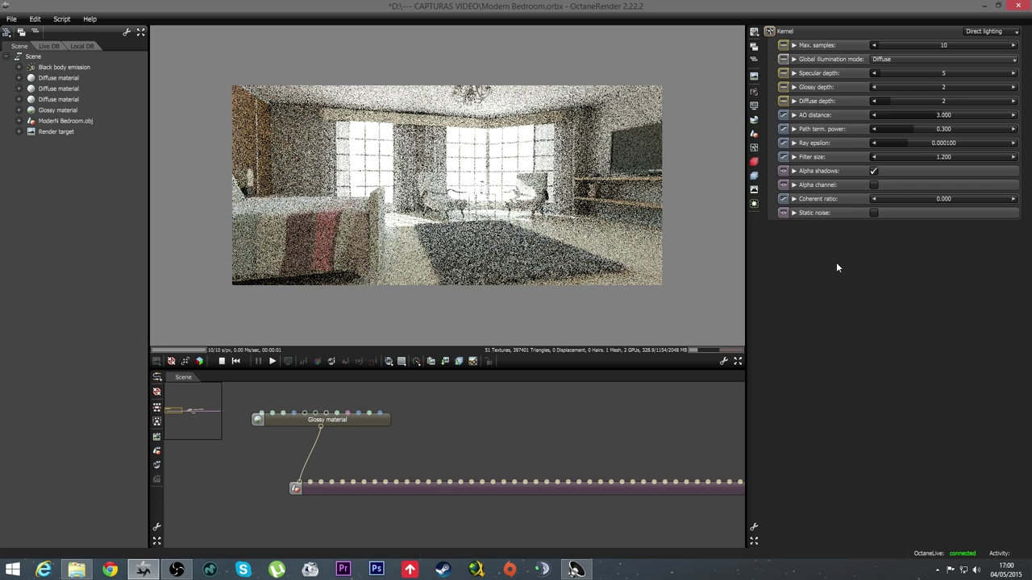
Set the imager highlight compression to 1.000 and vignetting to 0.000.
left_click(753, 191)
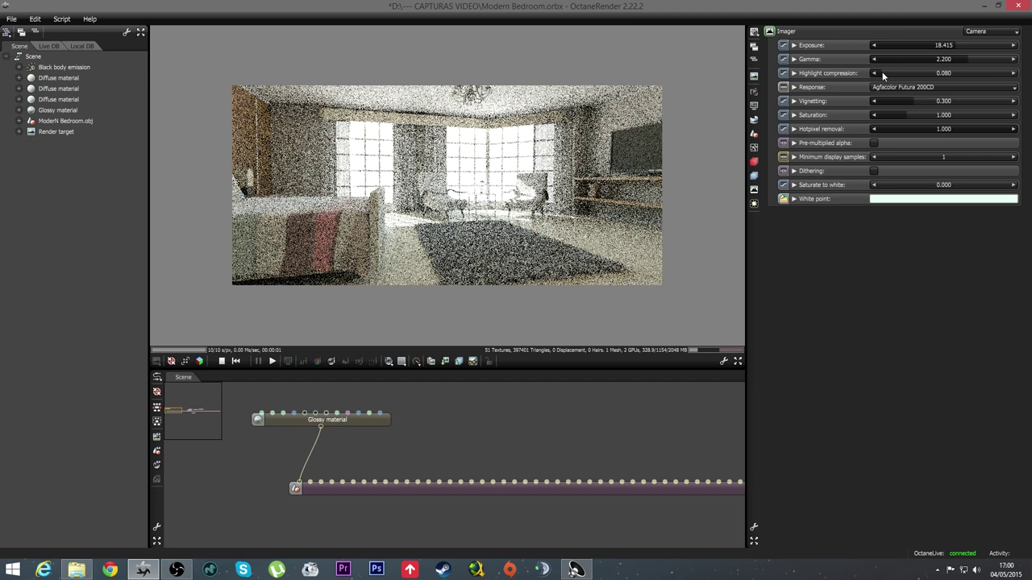
left_click_drag(965, 74, 1024, 75)
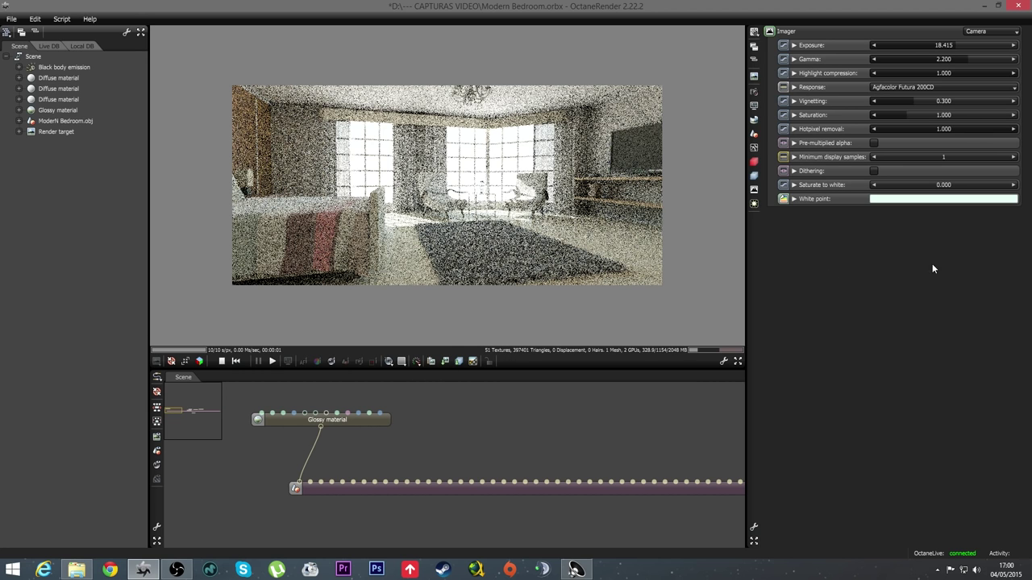
double_click(935, 101)
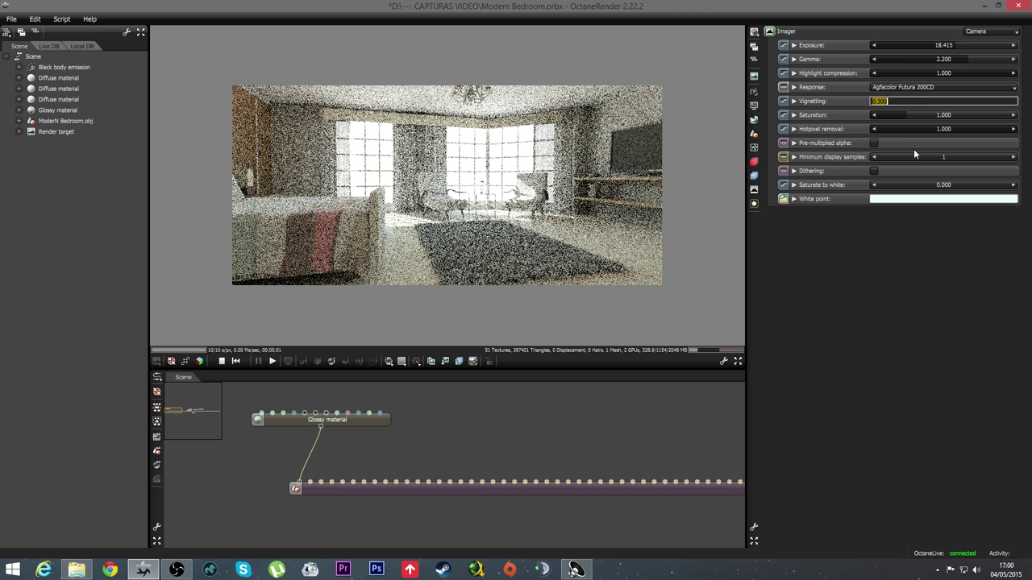
type("0")
key("Return")
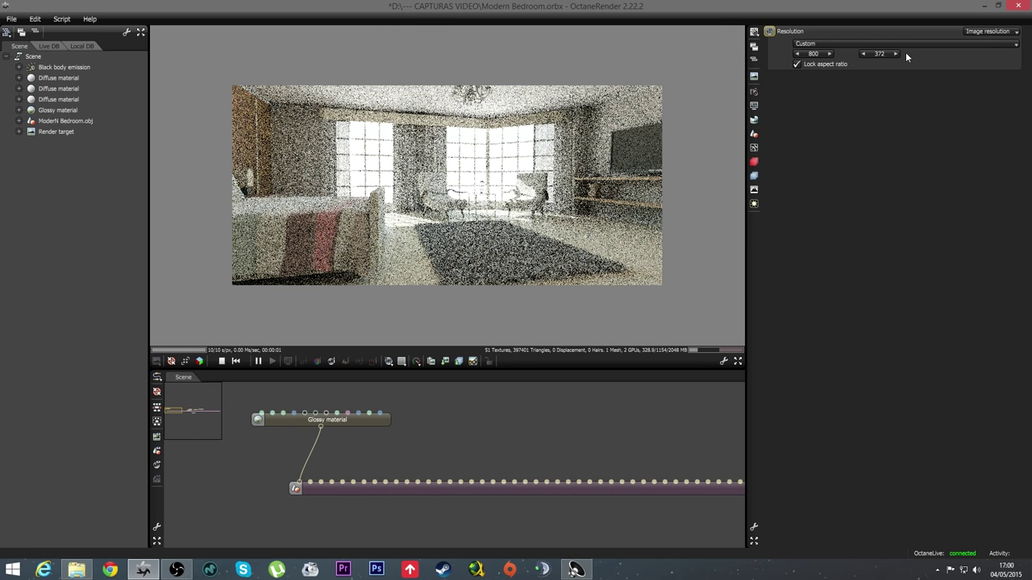
Set the image width to 1200 pixels and raise Max. samples to 2000.
left_click(813, 53)
type("12")
key("Return")
left_click(755, 162)
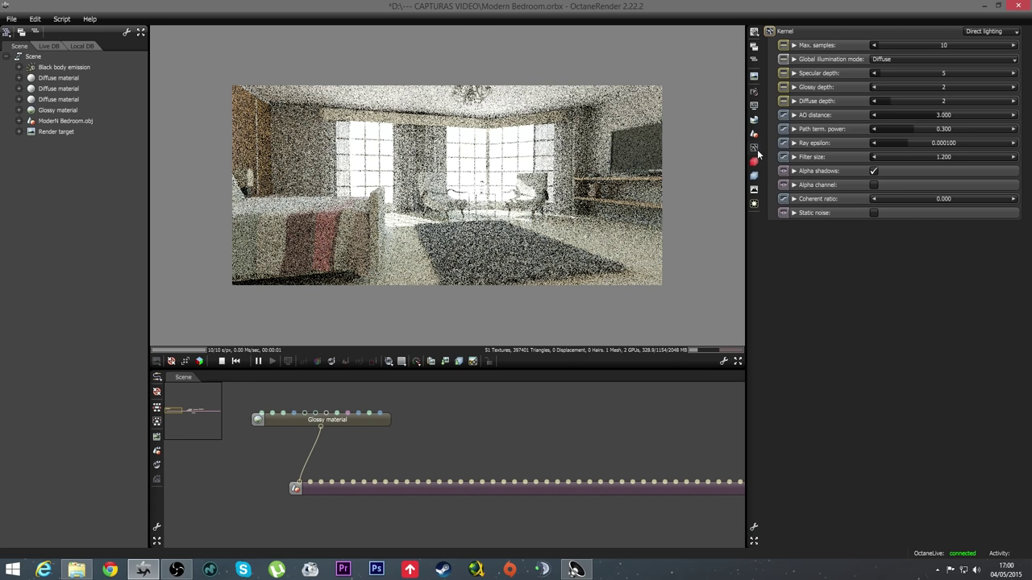
double_click(943, 45)
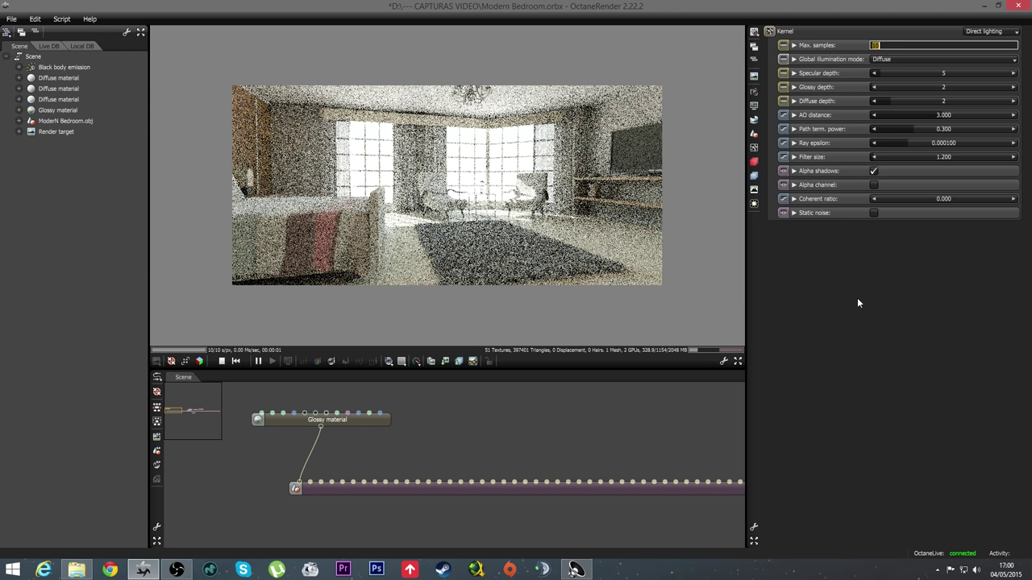
type("2000")
key("Return")
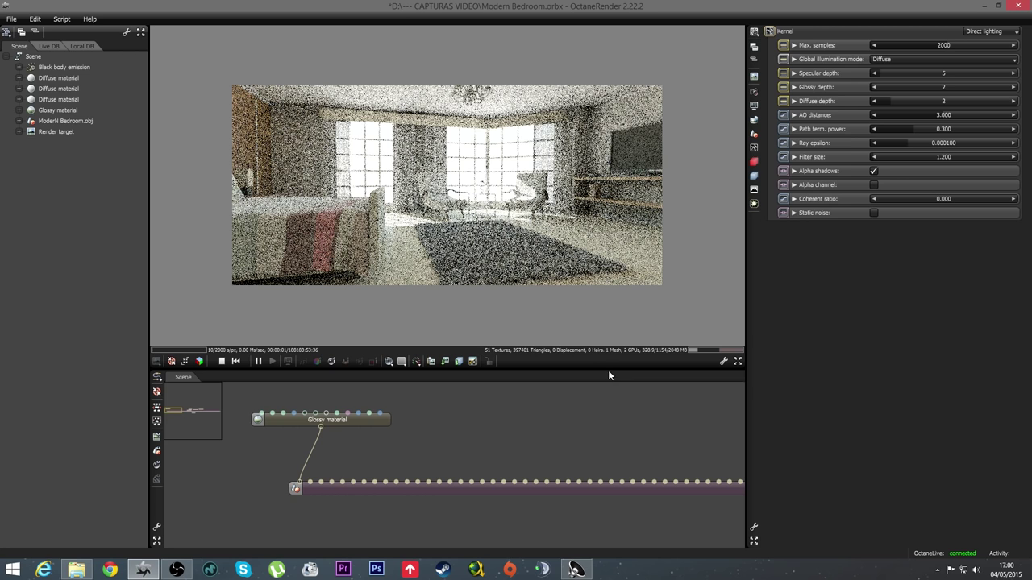
Drag the splitter down to enlarge the render viewport and restart the render.
left_click_drag(608, 369, 609, 401)
left_click_drag(609, 412, 608, 420)
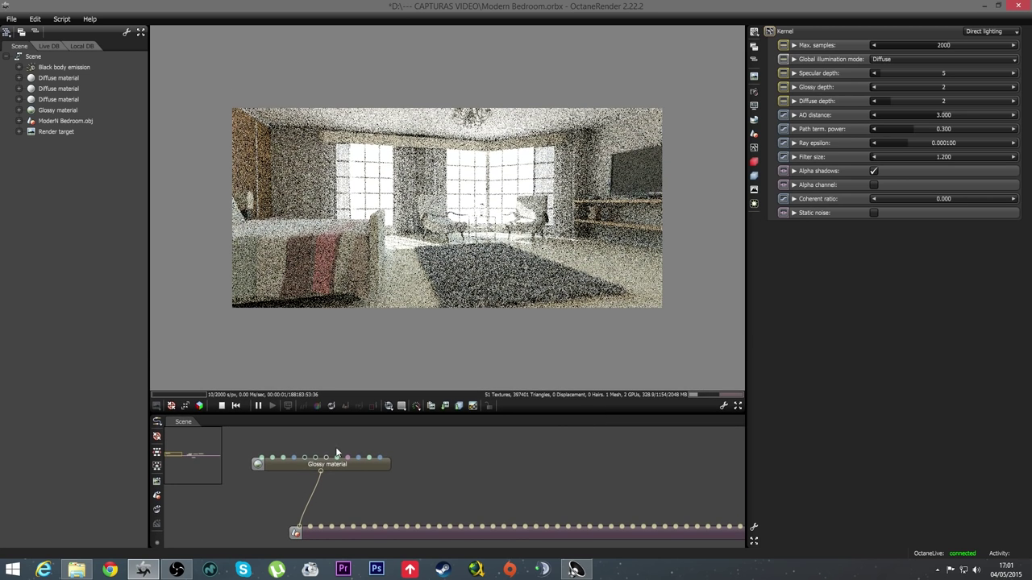
left_click(234, 409)
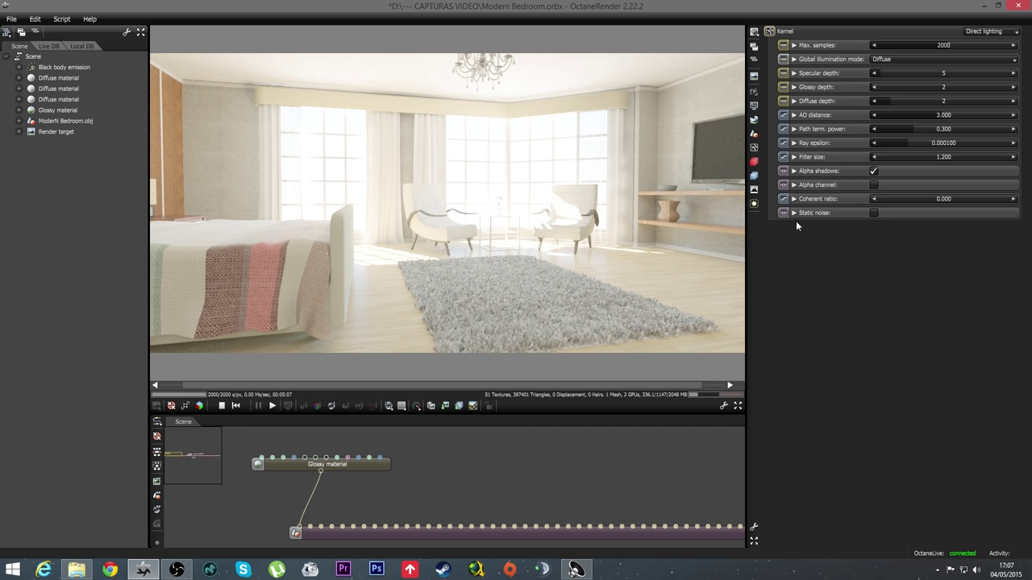
Lower the imager exposure slightly to darken the finished bedroom render.
left_click(753, 191)
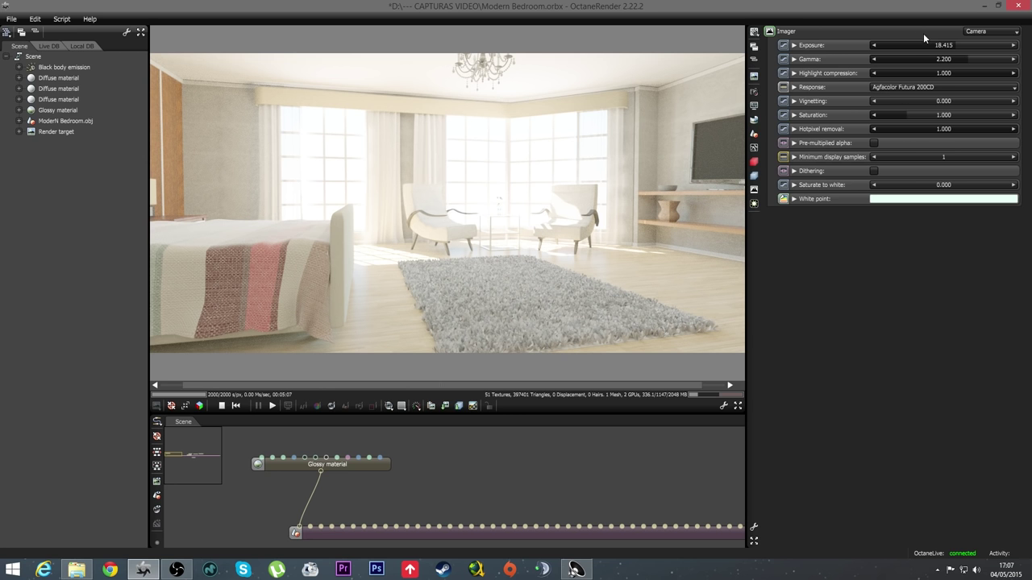
left_click_drag(954, 45, 945, 42)
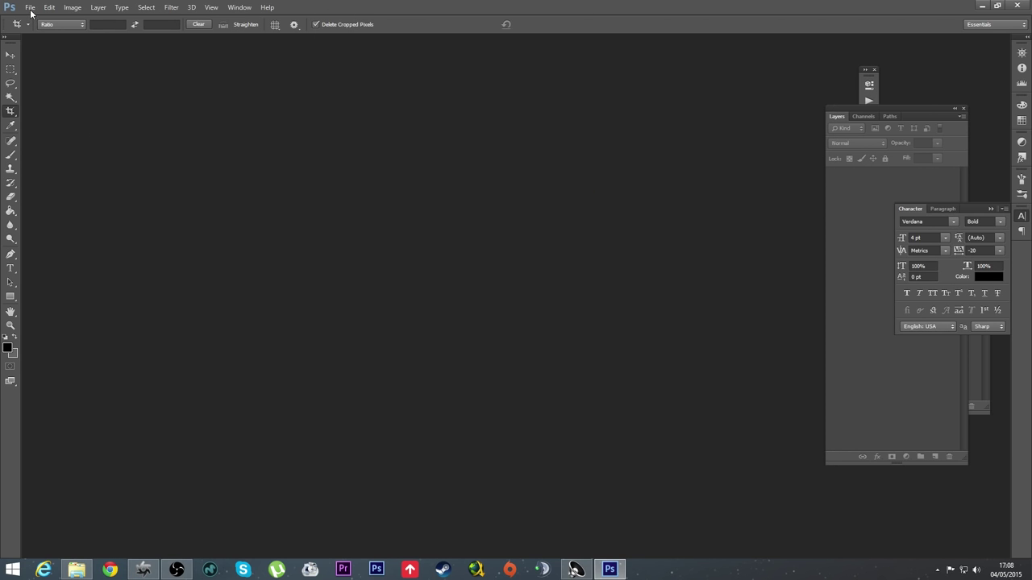
Paste the bedroom render into a new blank document and enlarge its window.
left_click(29, 7)
left_click(49, 18)
left_click(570, 138)
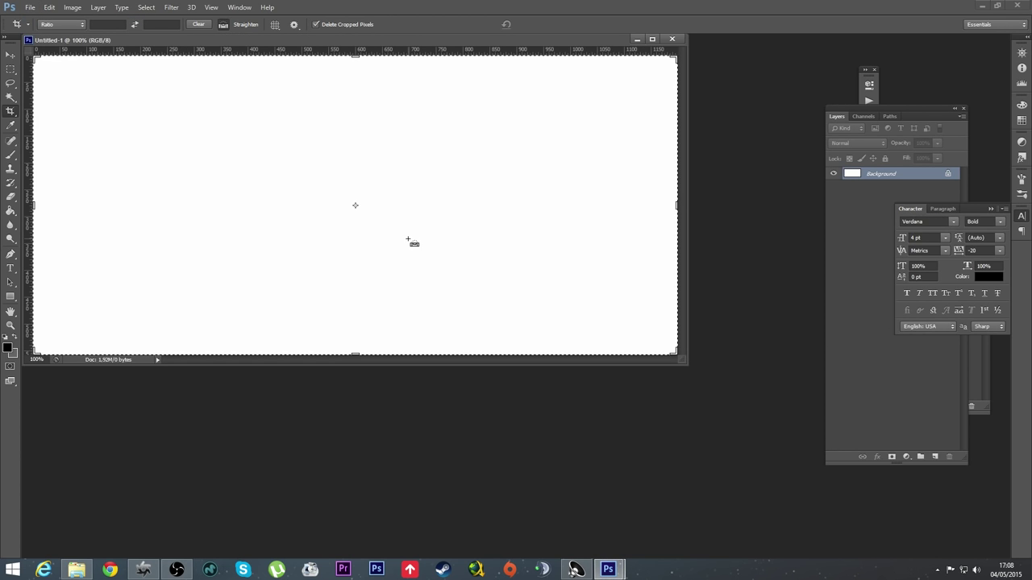
key("ctrl+v")
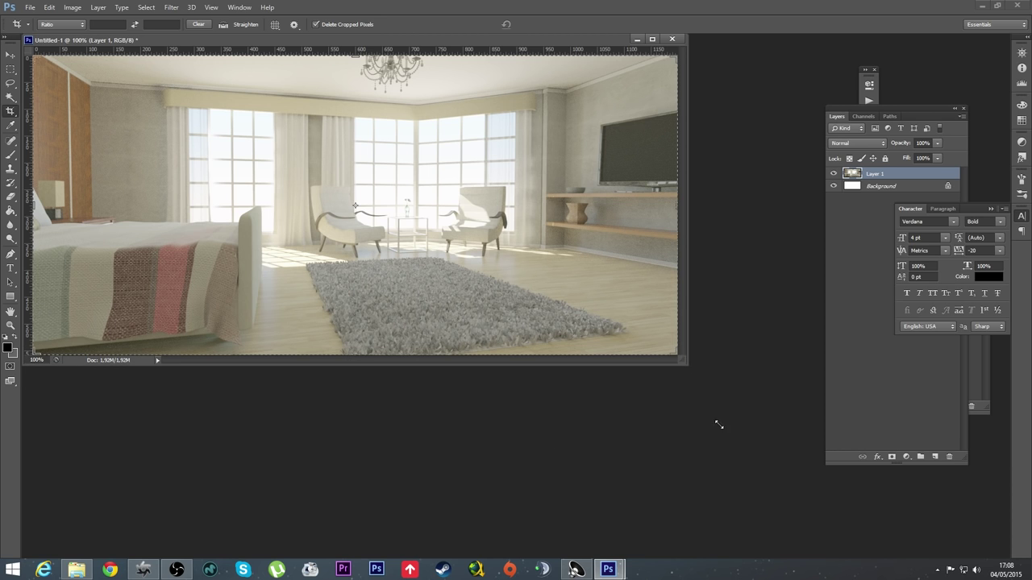
left_click_drag(718, 424, 780, 520)
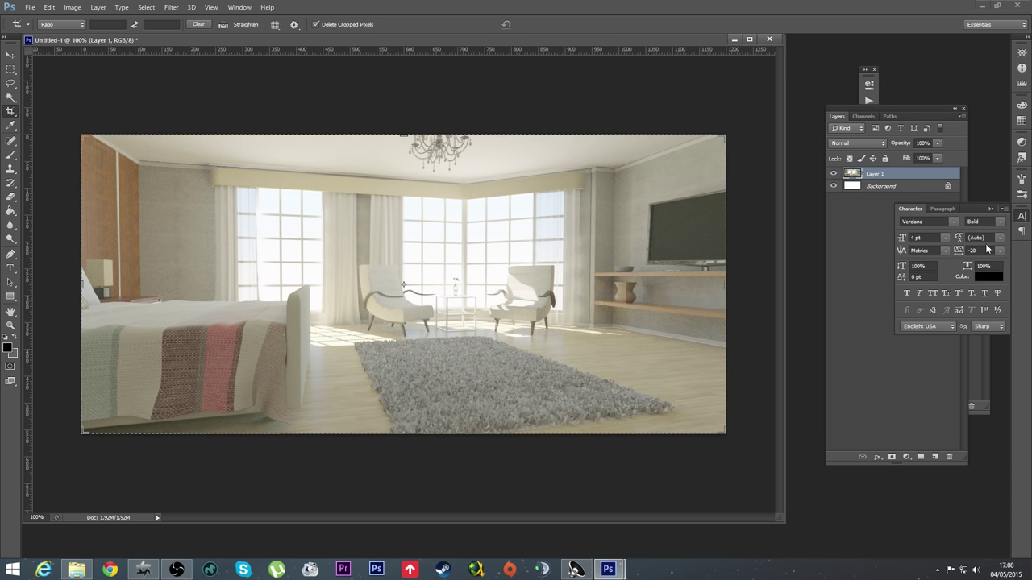
left_click(990, 209)
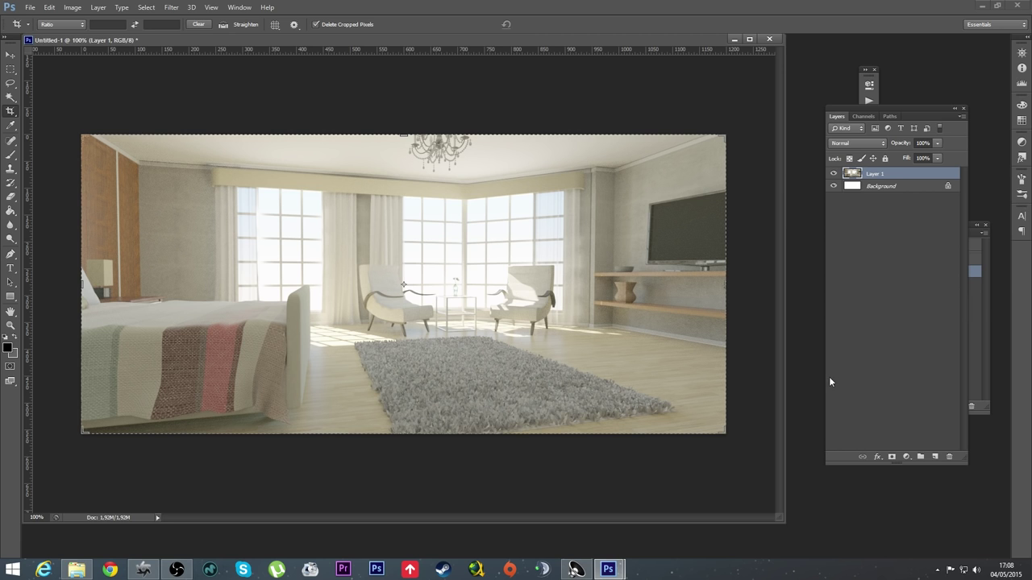
Add a Curves layer bent into an S for contrast, then a Vibrance layer.
left_click(907, 457)
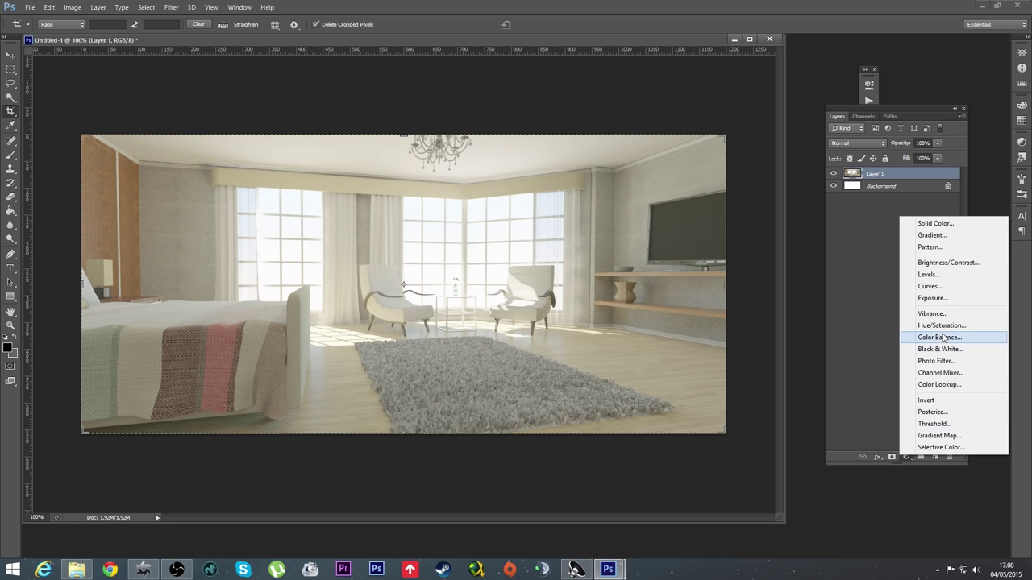
left_click(931, 288)
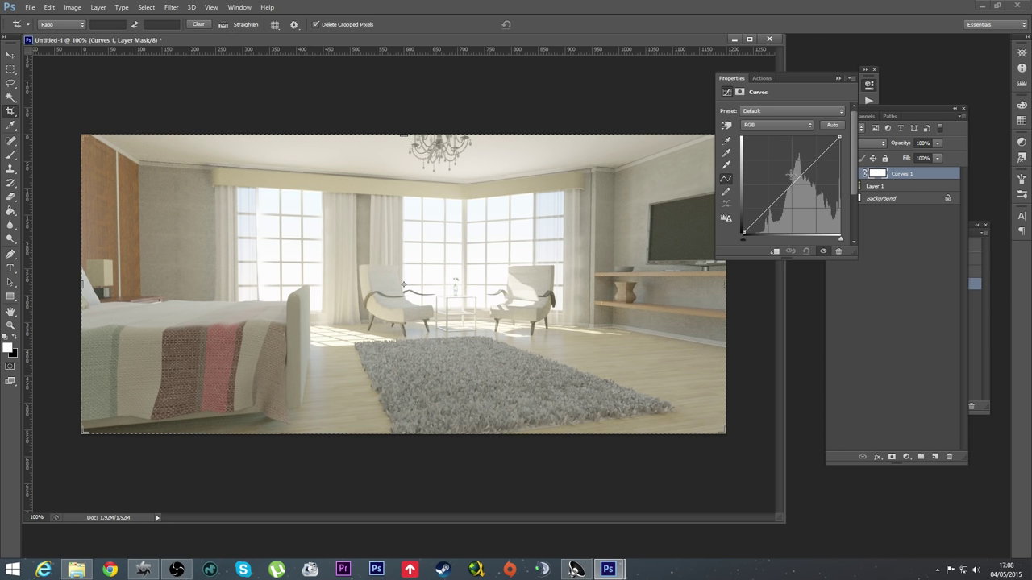
left_click_drag(757, 216, 766, 224)
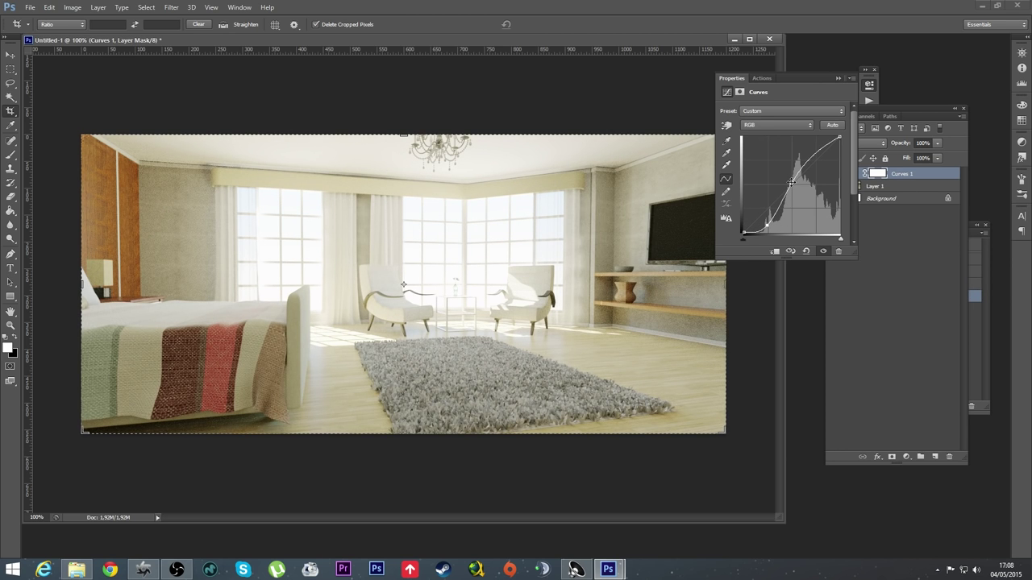
left_click_drag(790, 185, 793, 186)
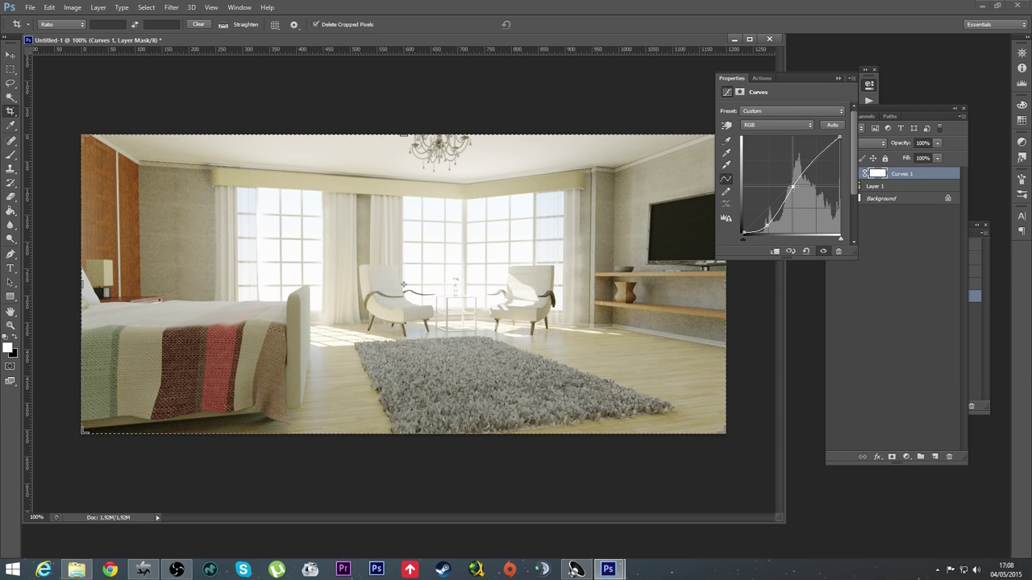
left_click(838, 78)
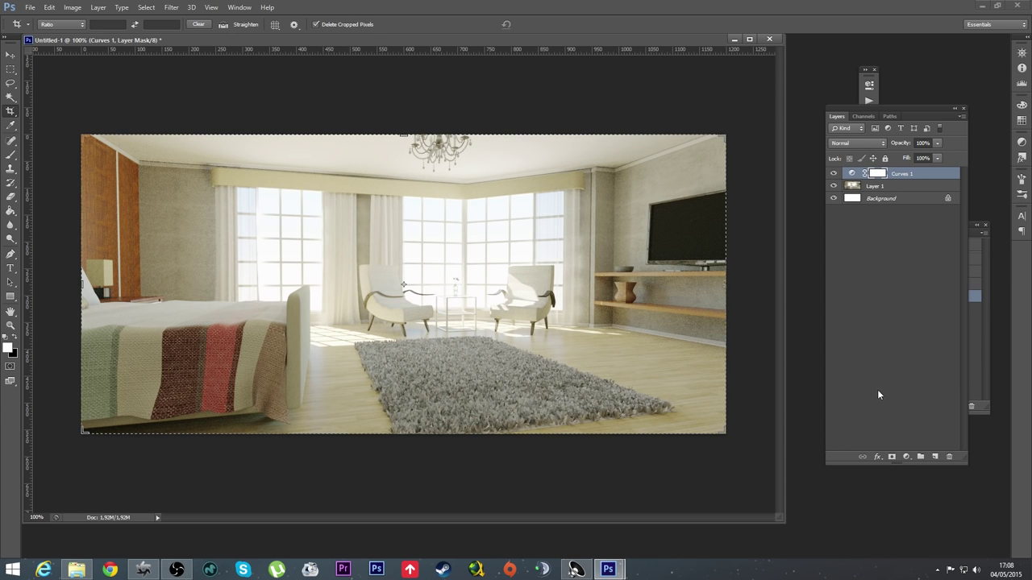
left_click(908, 457)
left_click(923, 314)
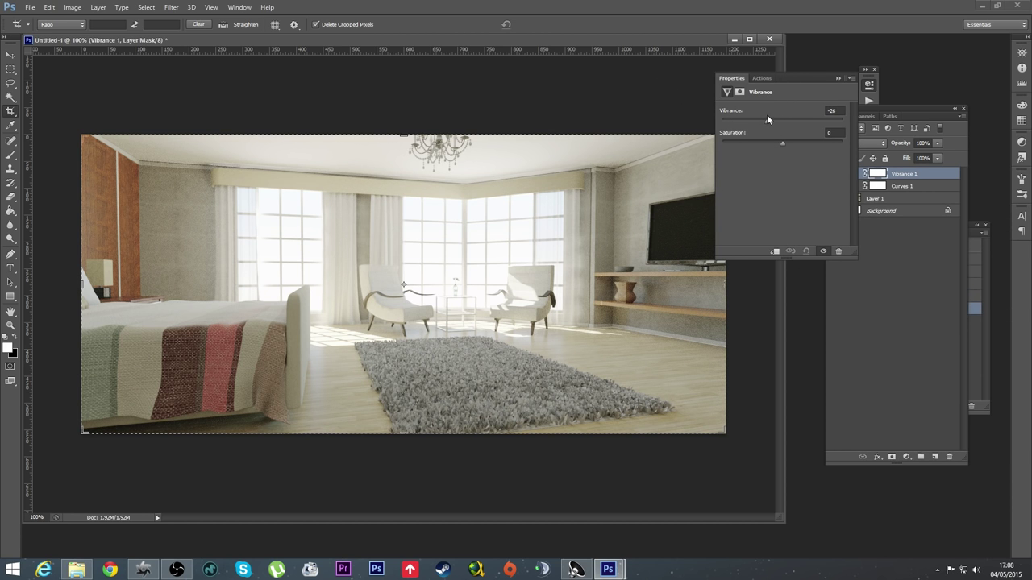
Keep Vibrance at -26 and add a new empty layer set to Color Dodge.
left_click(837, 78)
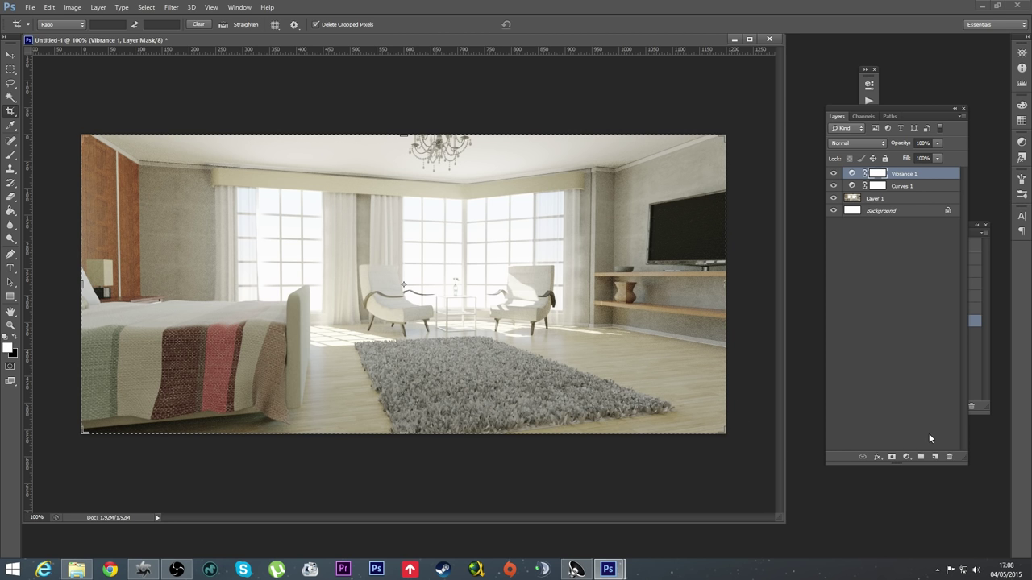
left_click(935, 456)
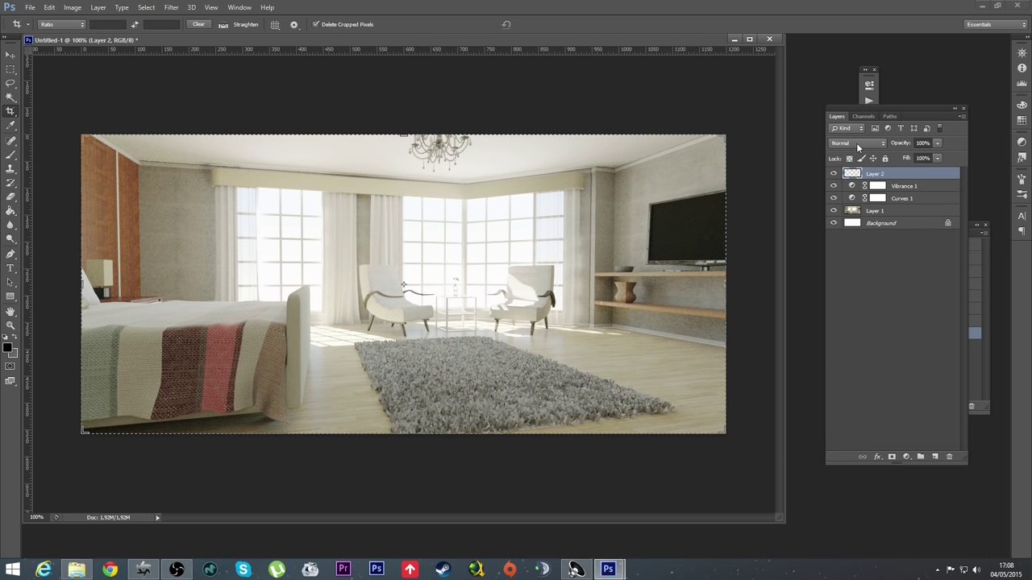
left_click(858, 144)
left_click(849, 249)
Set up a fully soft 0% hardness brush with a bright light blue foreground colour.
left_click(11, 154)
right_click(375, 293)
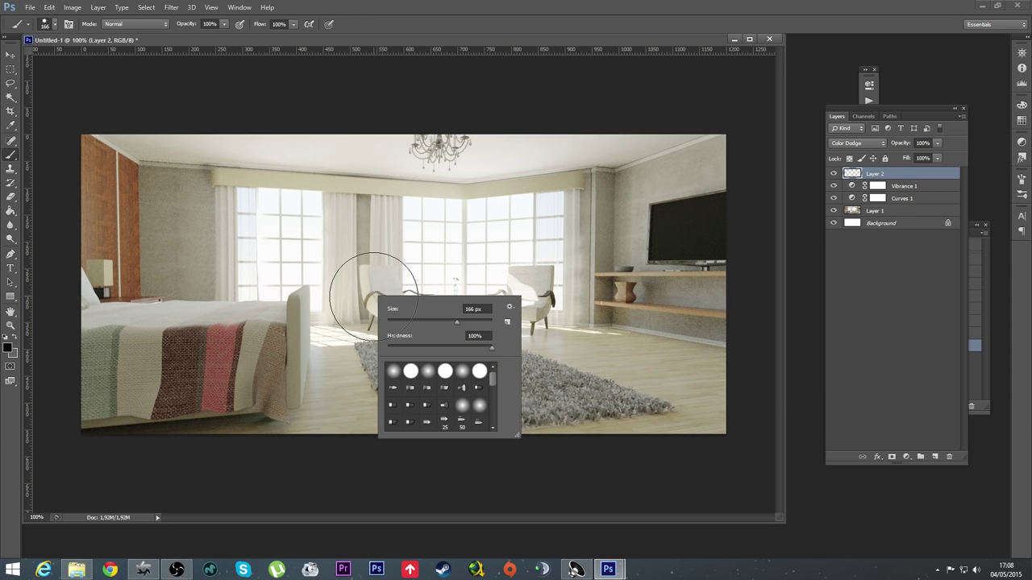
left_click_drag(407, 348, 360, 342)
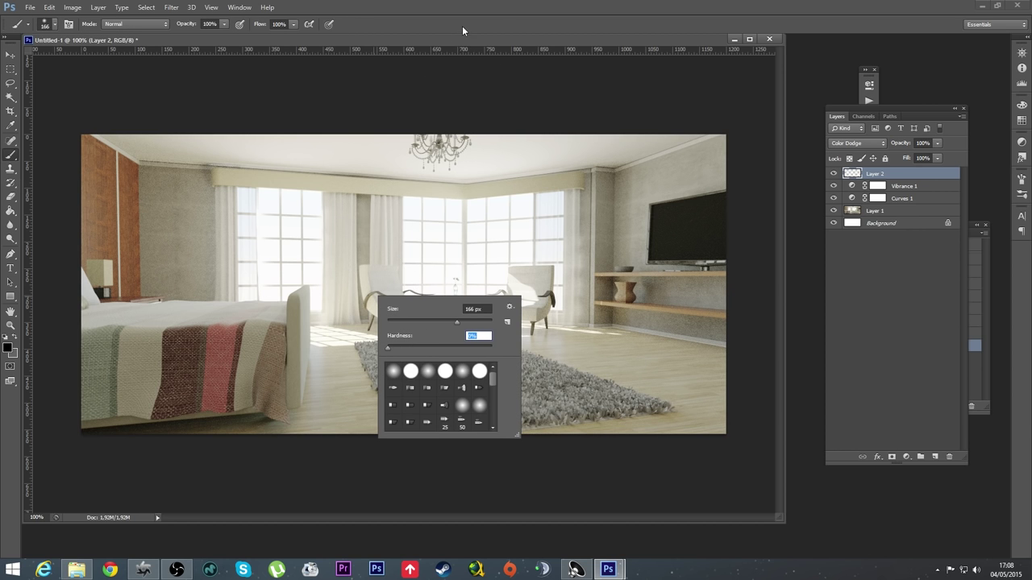
left_click(7, 349)
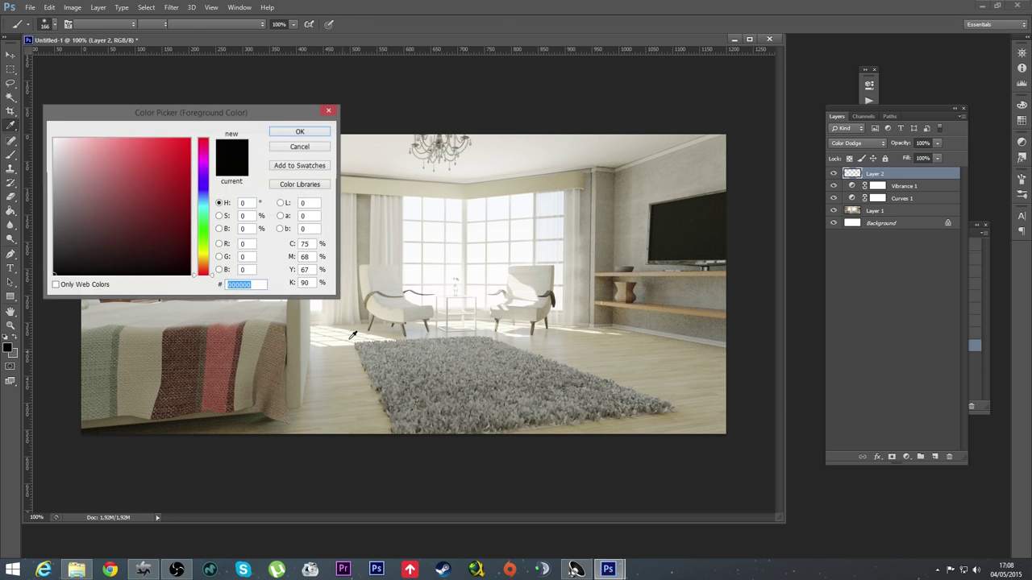
mouse_move(149, 183)
left_mouse_down()
mouse_move(96, 166)
mouse_move(116, 182)
left_mouse_up()
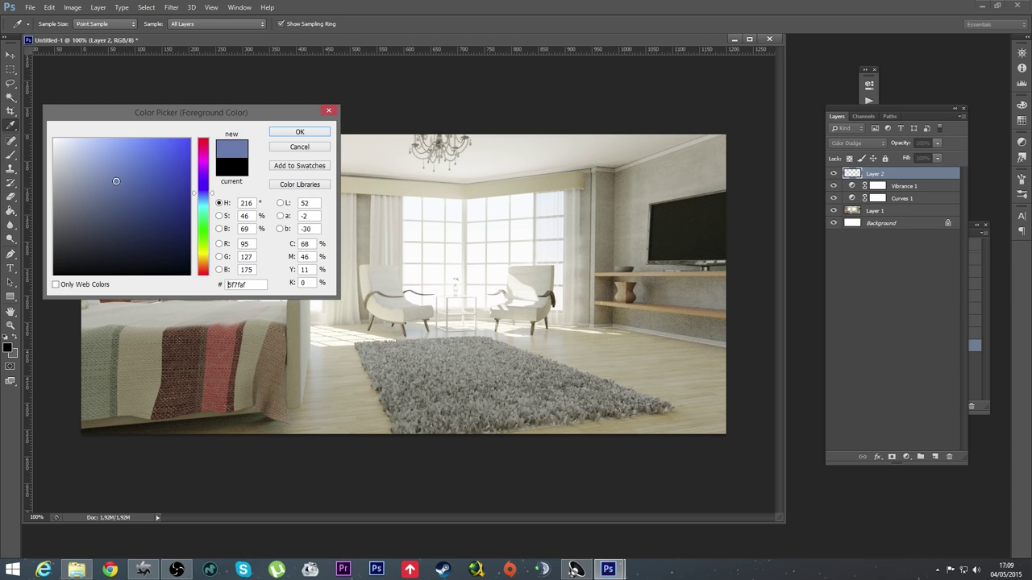
left_click(202, 202)
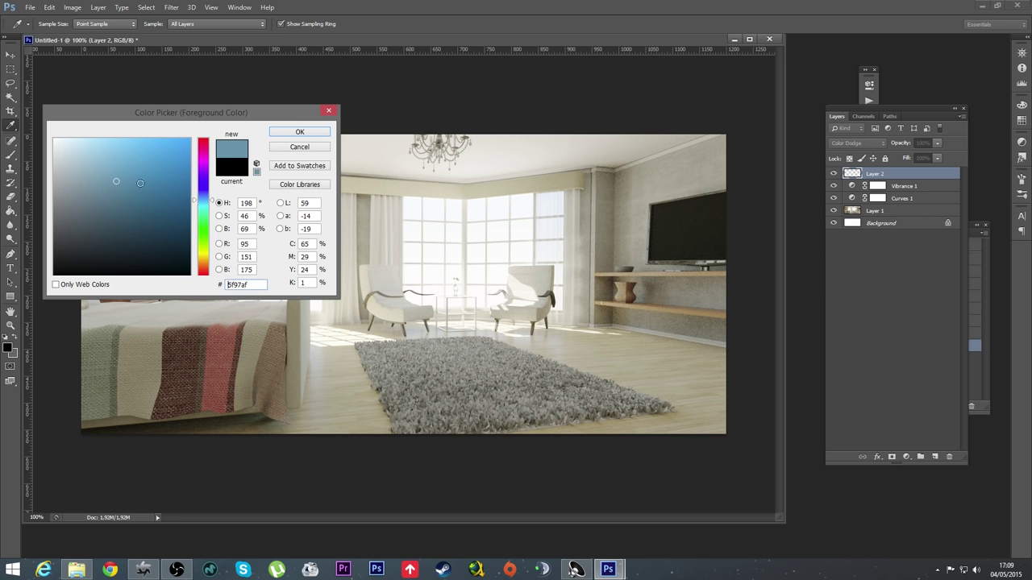
left_click_drag(114, 171, 146, 170)
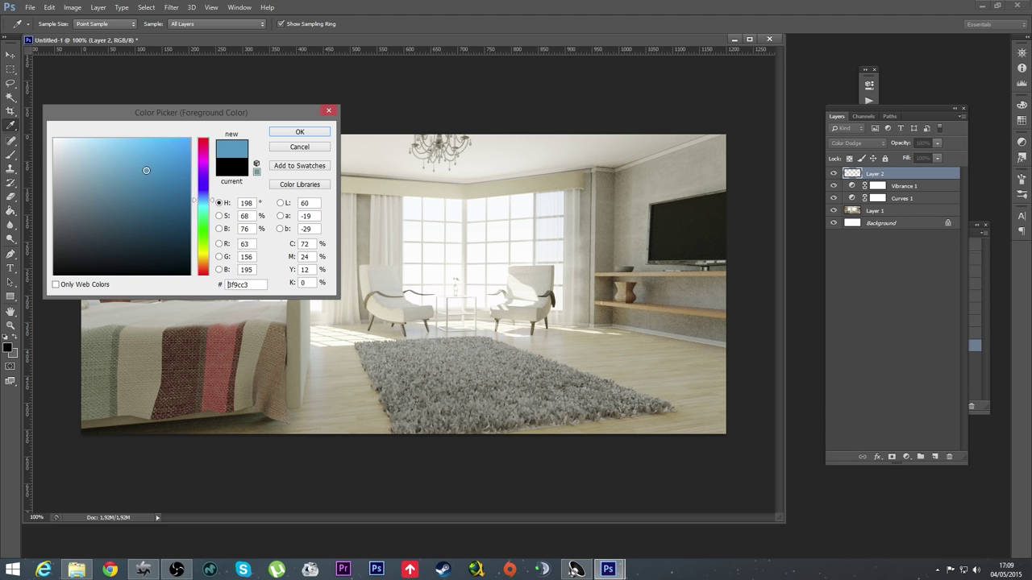
left_click(299, 131)
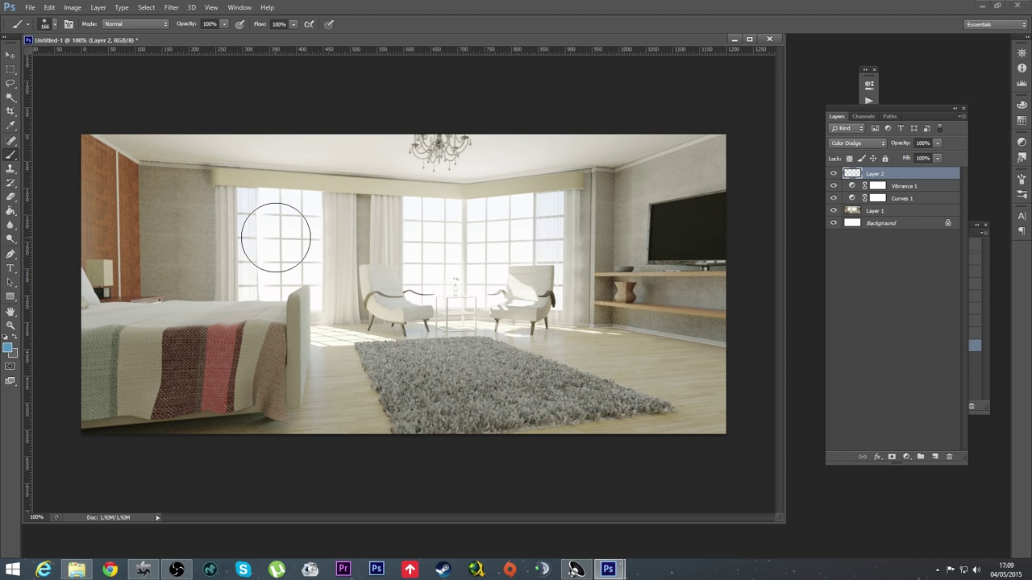
Brush soft blue glow over the left, middle and right windows and curtains.
mouse_move(266, 196)
left_mouse_down()
mouse_move(257, 237)
mouse_move(288, 220)
mouse_move(311, 302)
mouse_move(248, 286)
left_mouse_up()
mouse_move(414, 218)
left_mouse_down()
mouse_move(453, 292)
mouse_move(497, 202)
mouse_move(548, 249)
mouse_move(507, 247)
mouse_move(546, 286)
mouse_move(446, 311)
left_mouse_up()
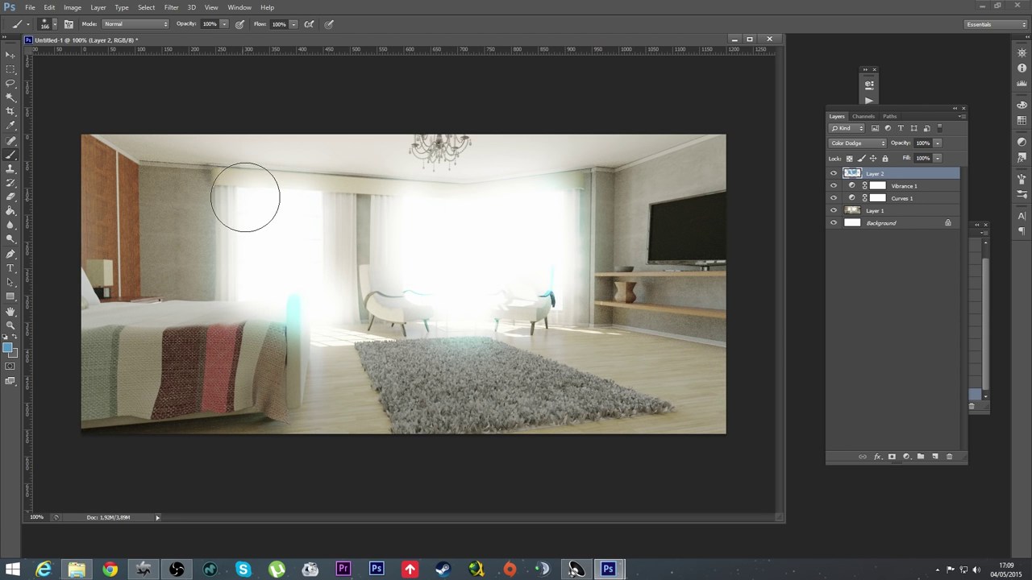
left_click_drag(247, 201, 307, 201)
Lower the glow layer's opacity to 48% and toggle its visibility to compare.
mouse_move(936, 143)
left_mouse_down()
mouse_move(883, 158)
mouse_move(909, 159)
left_mouse_up()
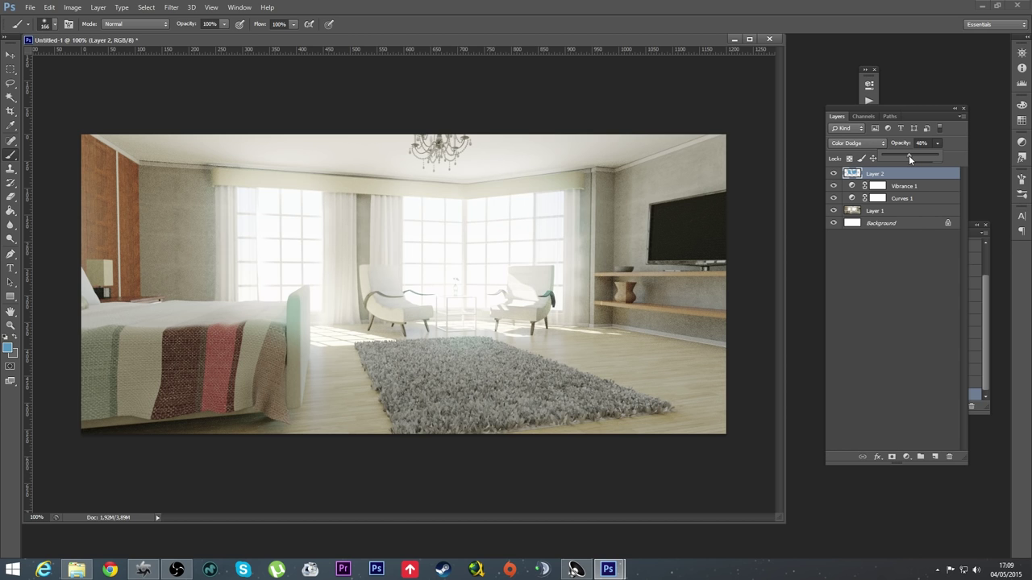
left_click(901, 255)
left_click(834, 174)
left_click(834, 174)
left_click(834, 175)
left_click(834, 175)
left_click(834, 174)
left_click(834, 174)
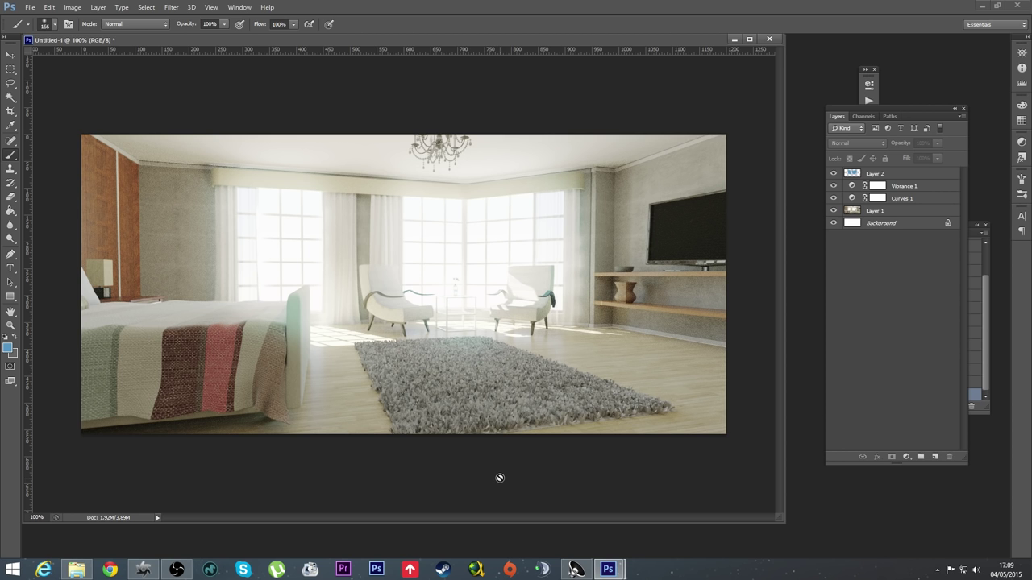
Shrink the document window and move it toward the centre to frame the image.
left_click_drag(764, 523, 691, 376)
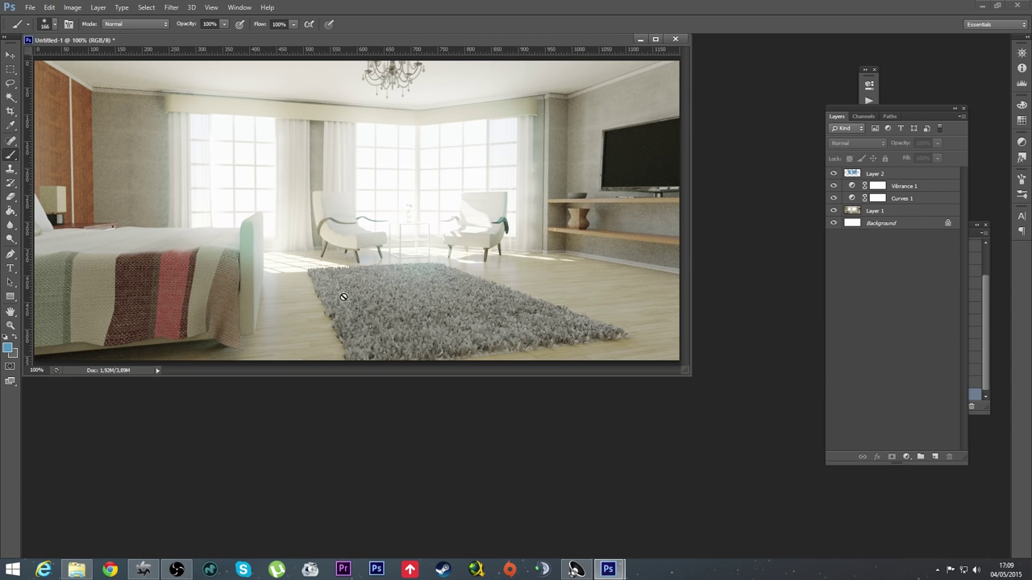
left_click_drag(65, 39, 121, 62)
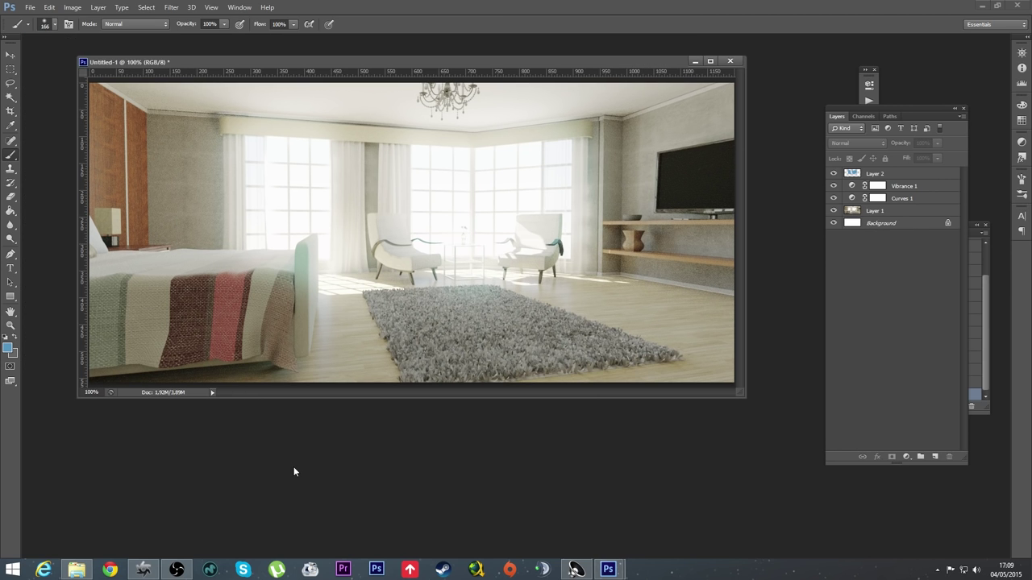